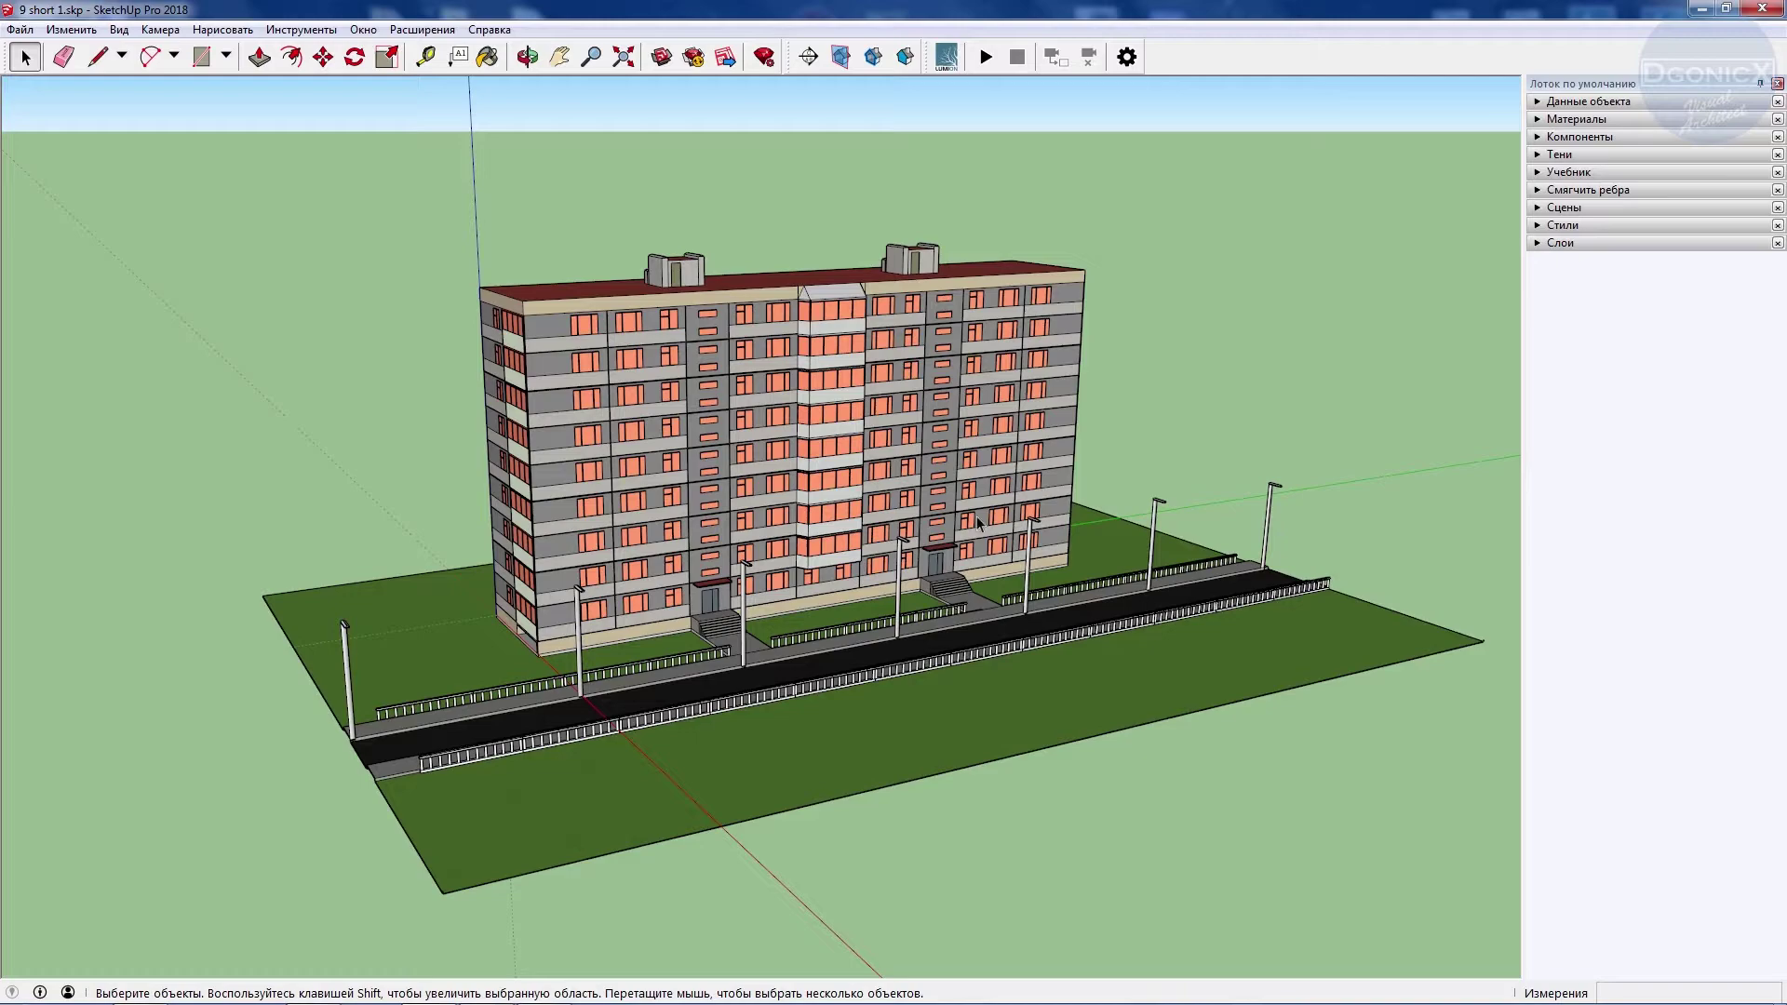
Orbit the SketchUp view around the apartment block so the LiveSync Lumion view follows it.
middle_click_drag(849, 521, 253, 491)
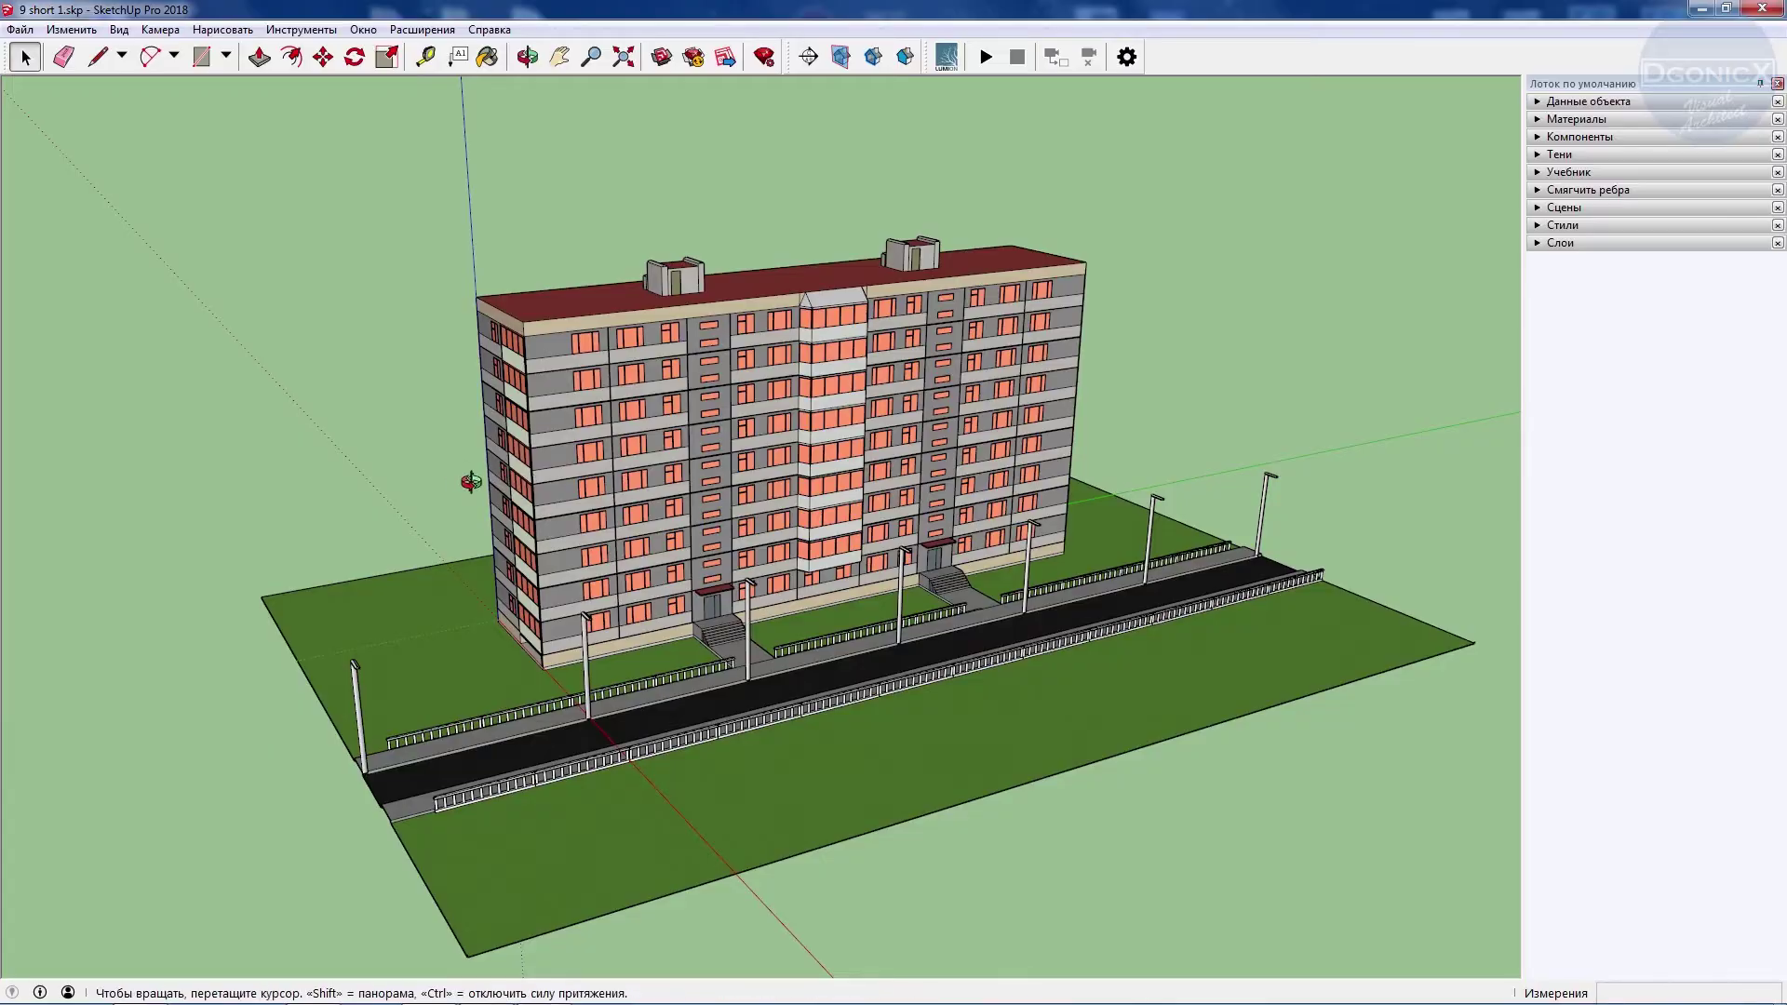
mouse_move(458, 473)
middle_mouse_down()
mouse_move(1259, 549)
mouse_move(1428, 499)
mouse_move(1121, 611)
mouse_move(834, 582)
mouse_move(987, 787)
mouse_move(98, 416)
middle_mouse_up()
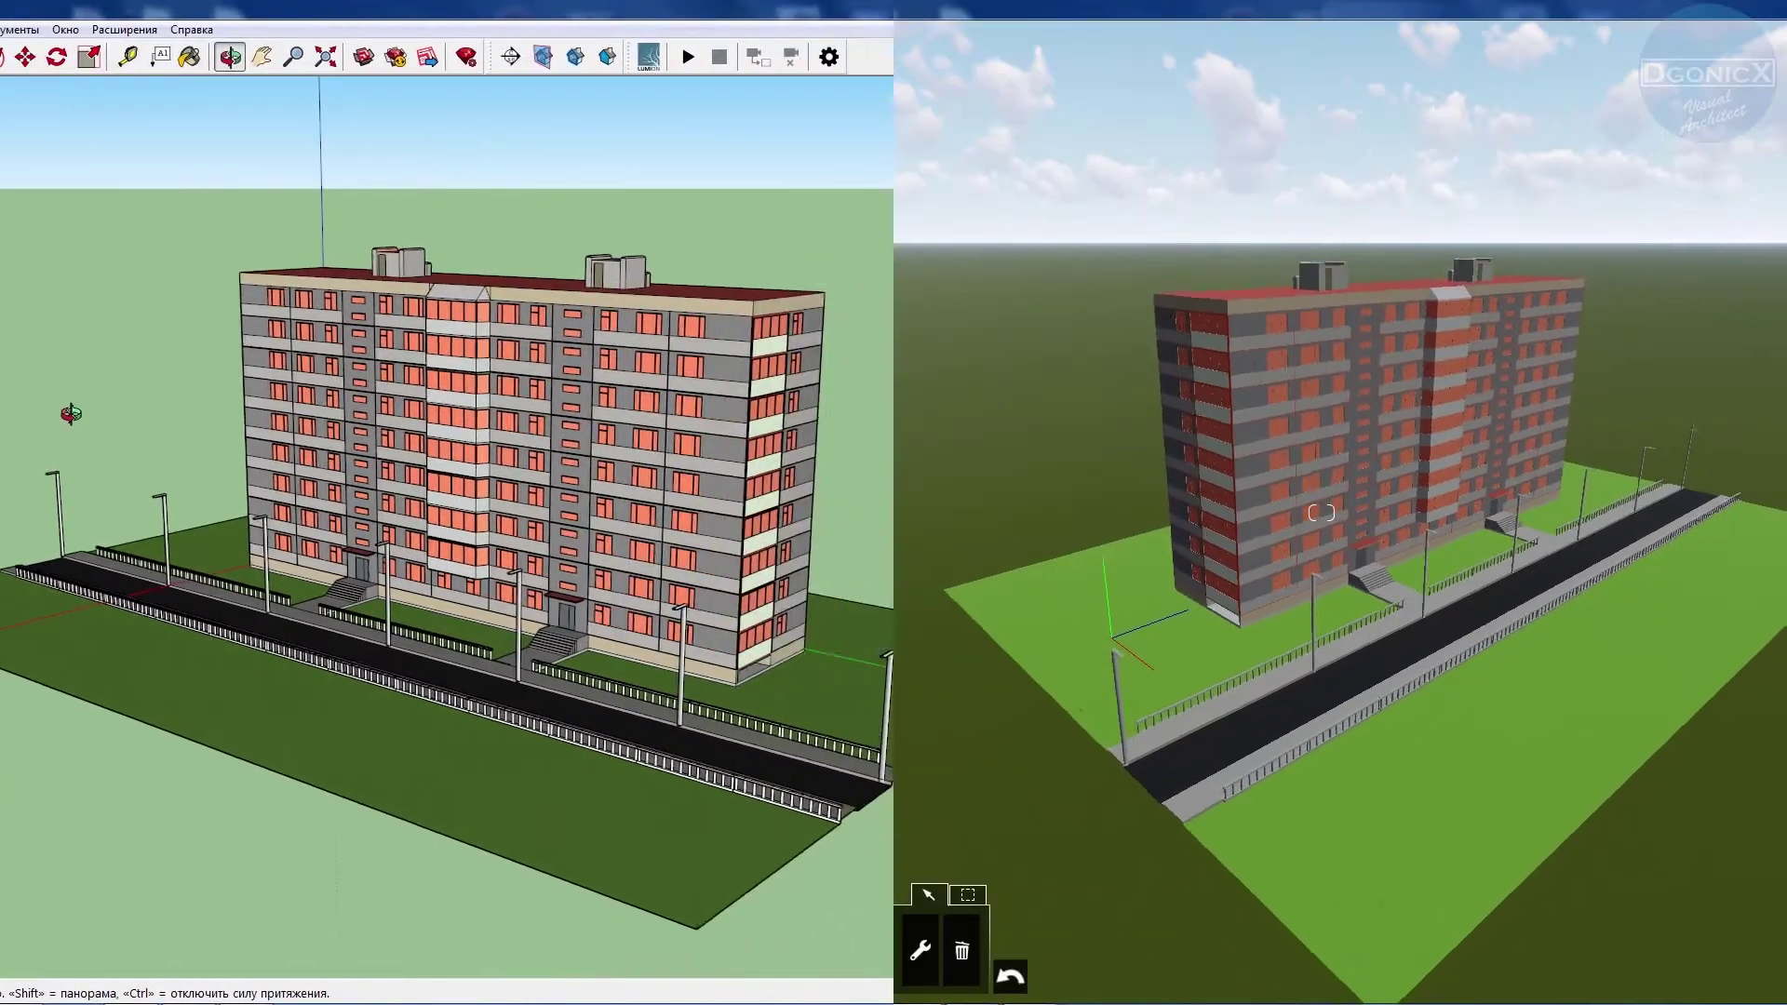
mouse_move(99, 416)
left_mouse_down()
mouse_move(837, 411)
mouse_move(825, 450)
mouse_move(623, 463)
mouse_move(307, 373)
left_mouse_up()
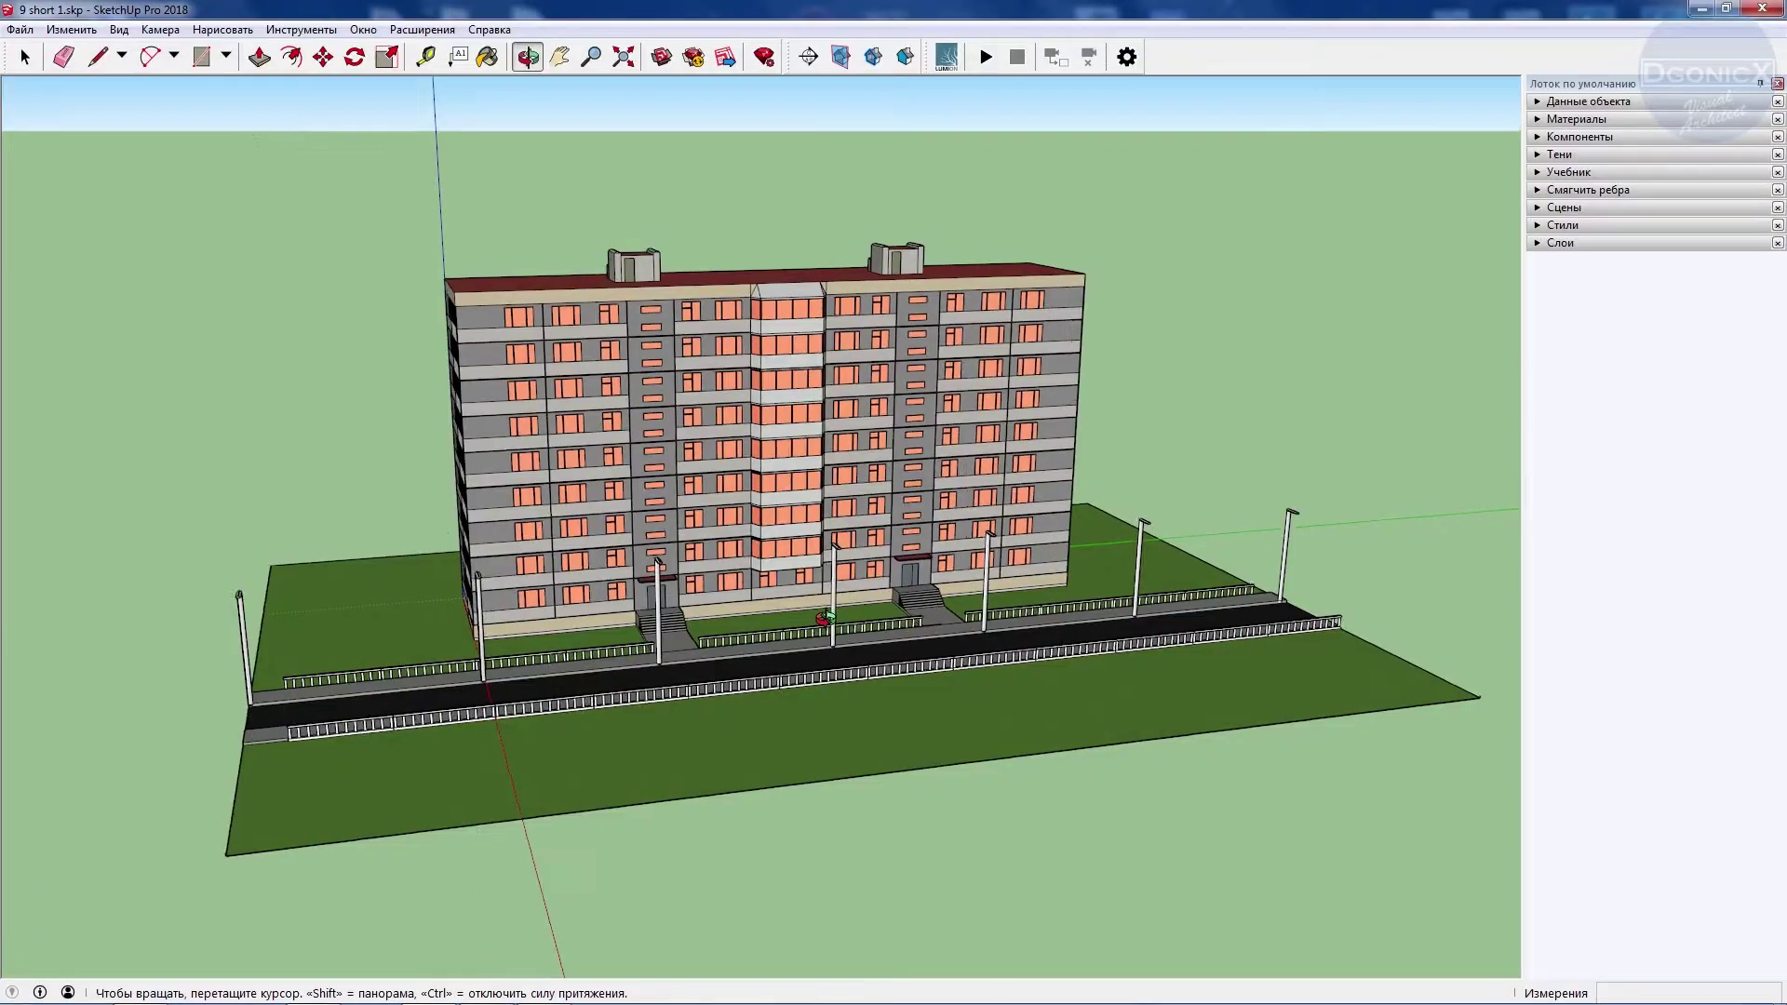
Switch to the Select tool and zoom in on the nine-storey apartment block.
left_click_drag(861, 633, 884, 643)
key("space")
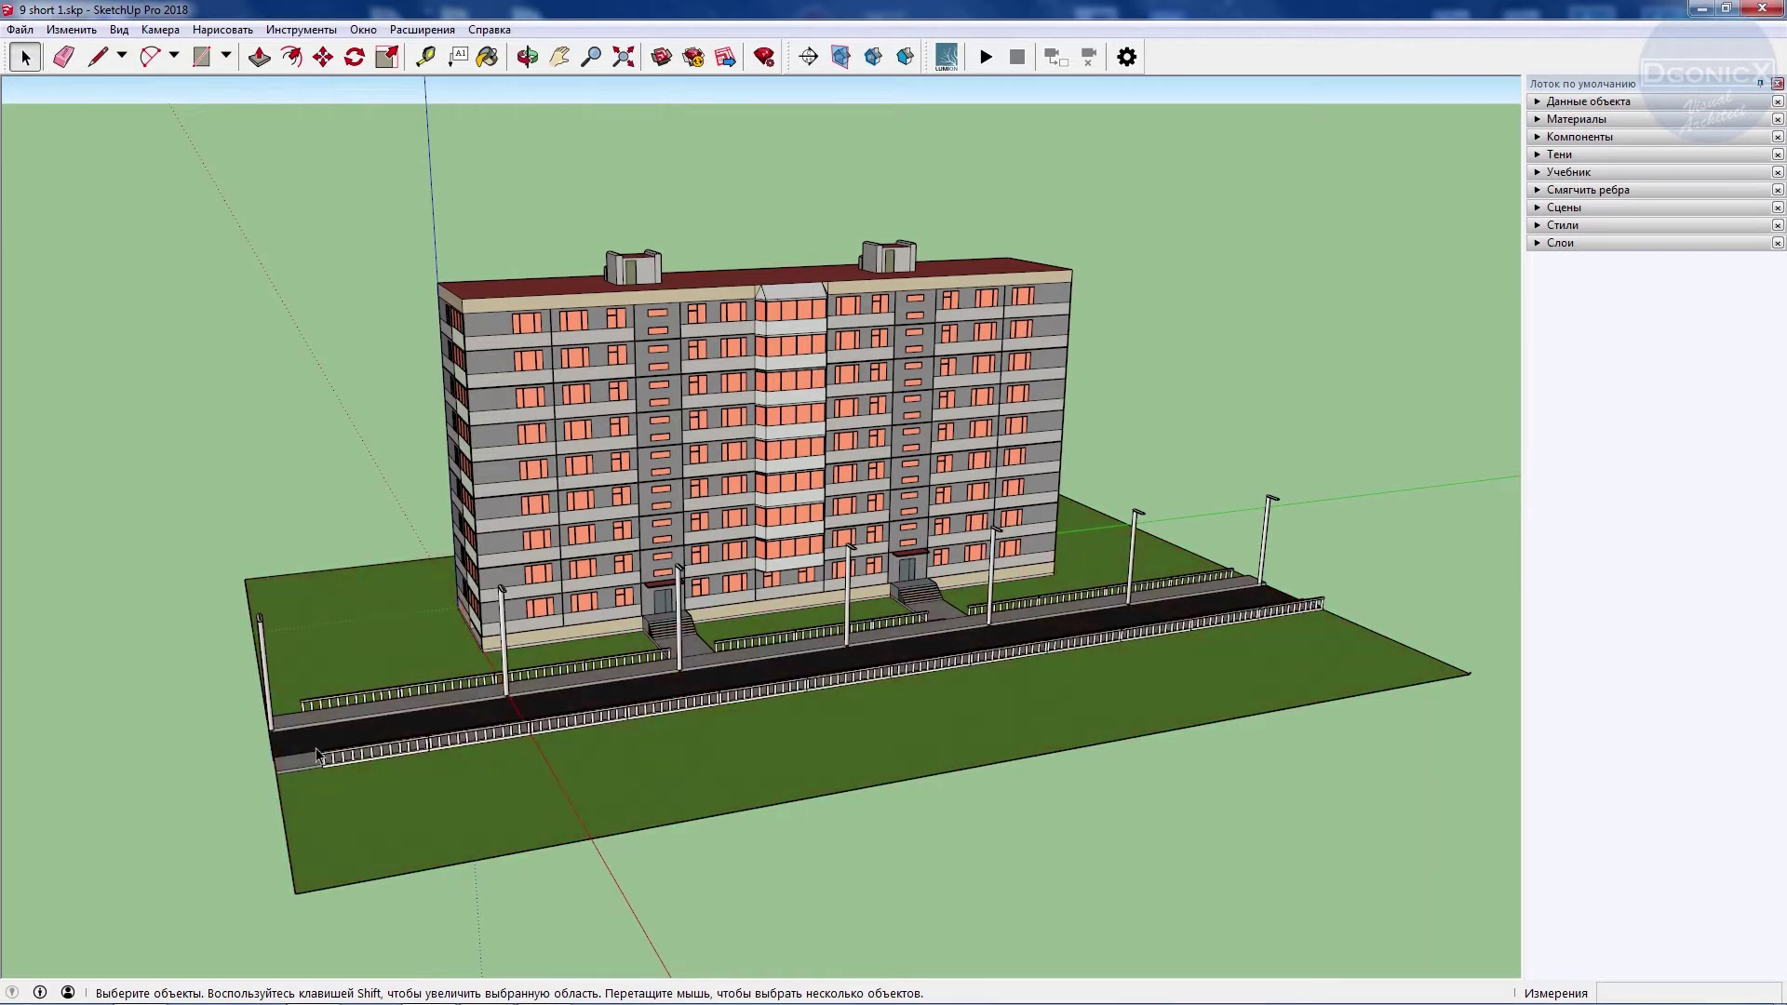
scroll(558, 726, "up", 2)
scroll(559, 726, "up", 2)
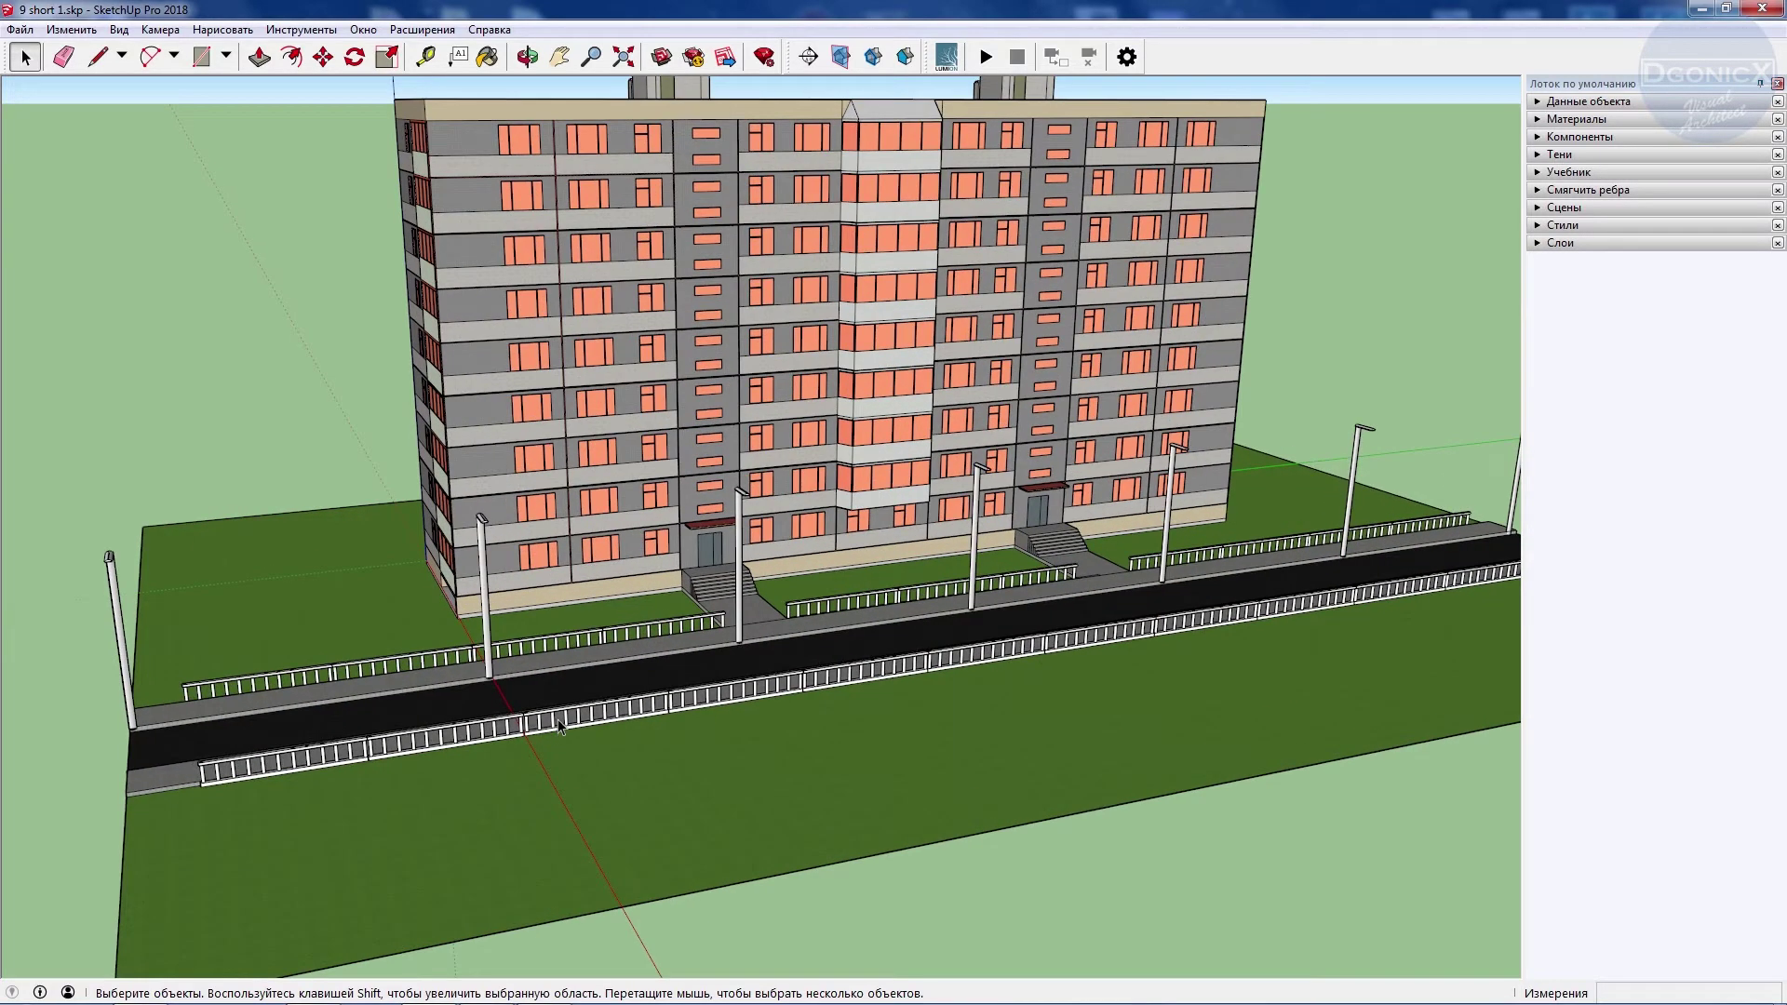
scroll(519, 652, "down", 3)
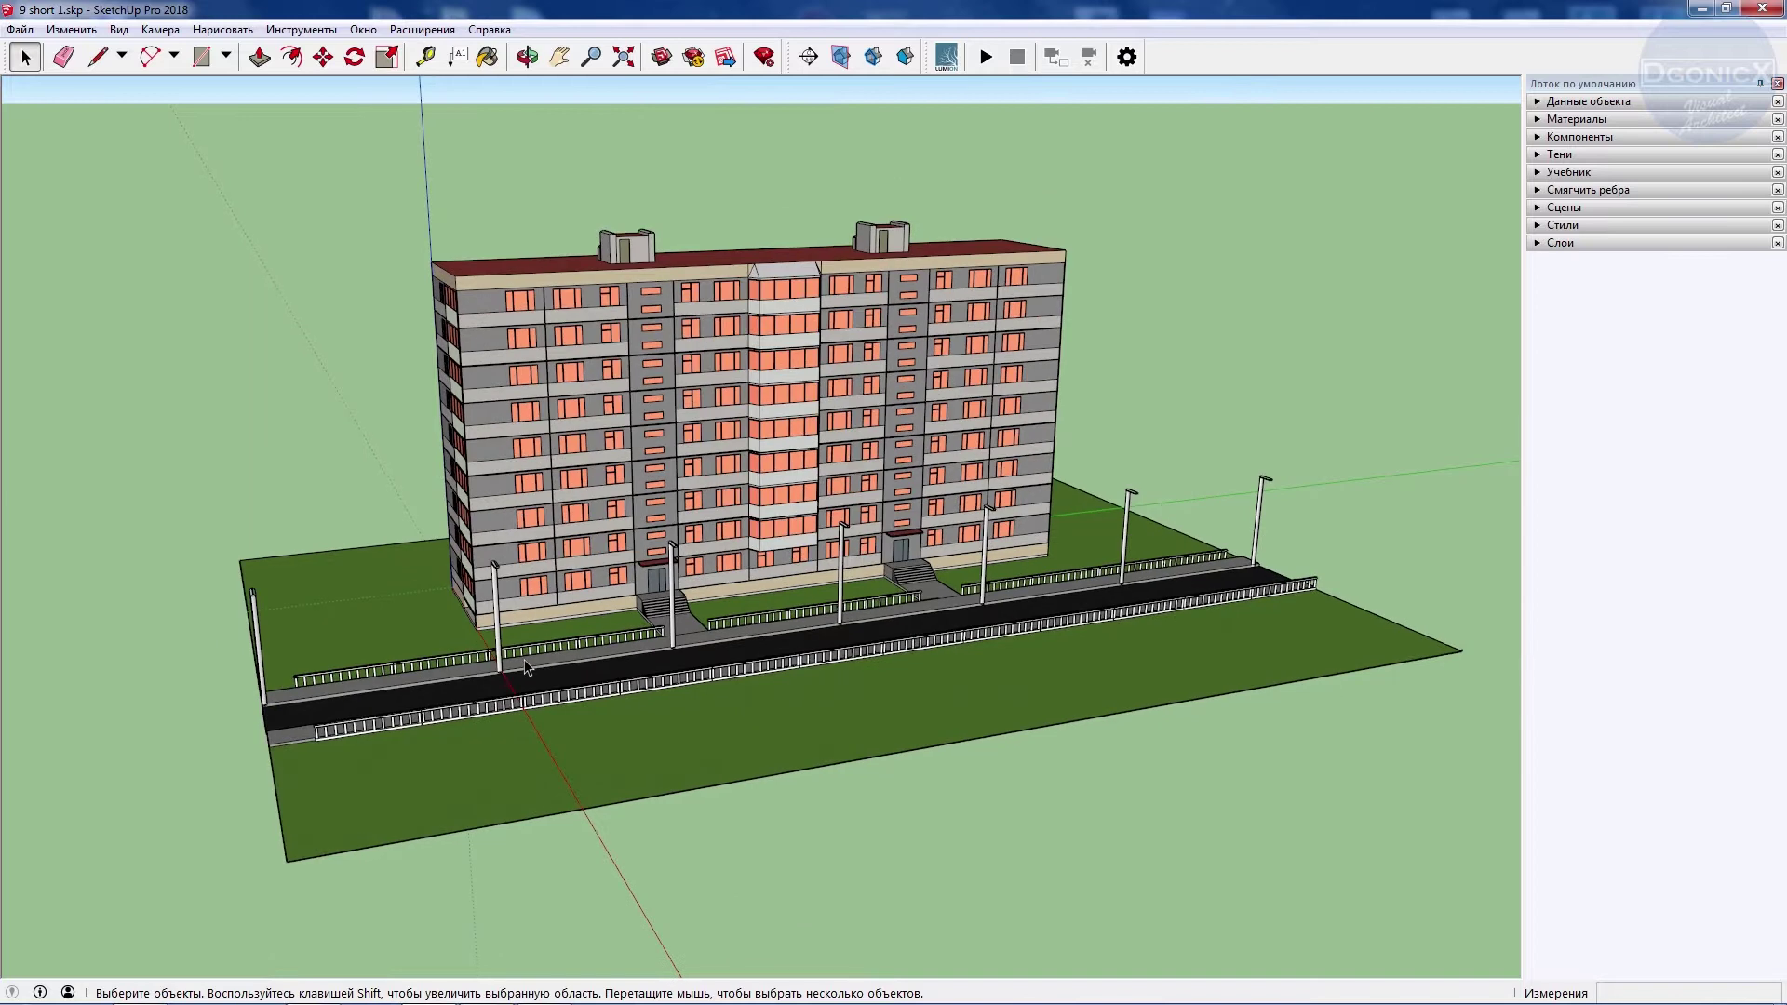
scroll(526, 668, "up", 1)
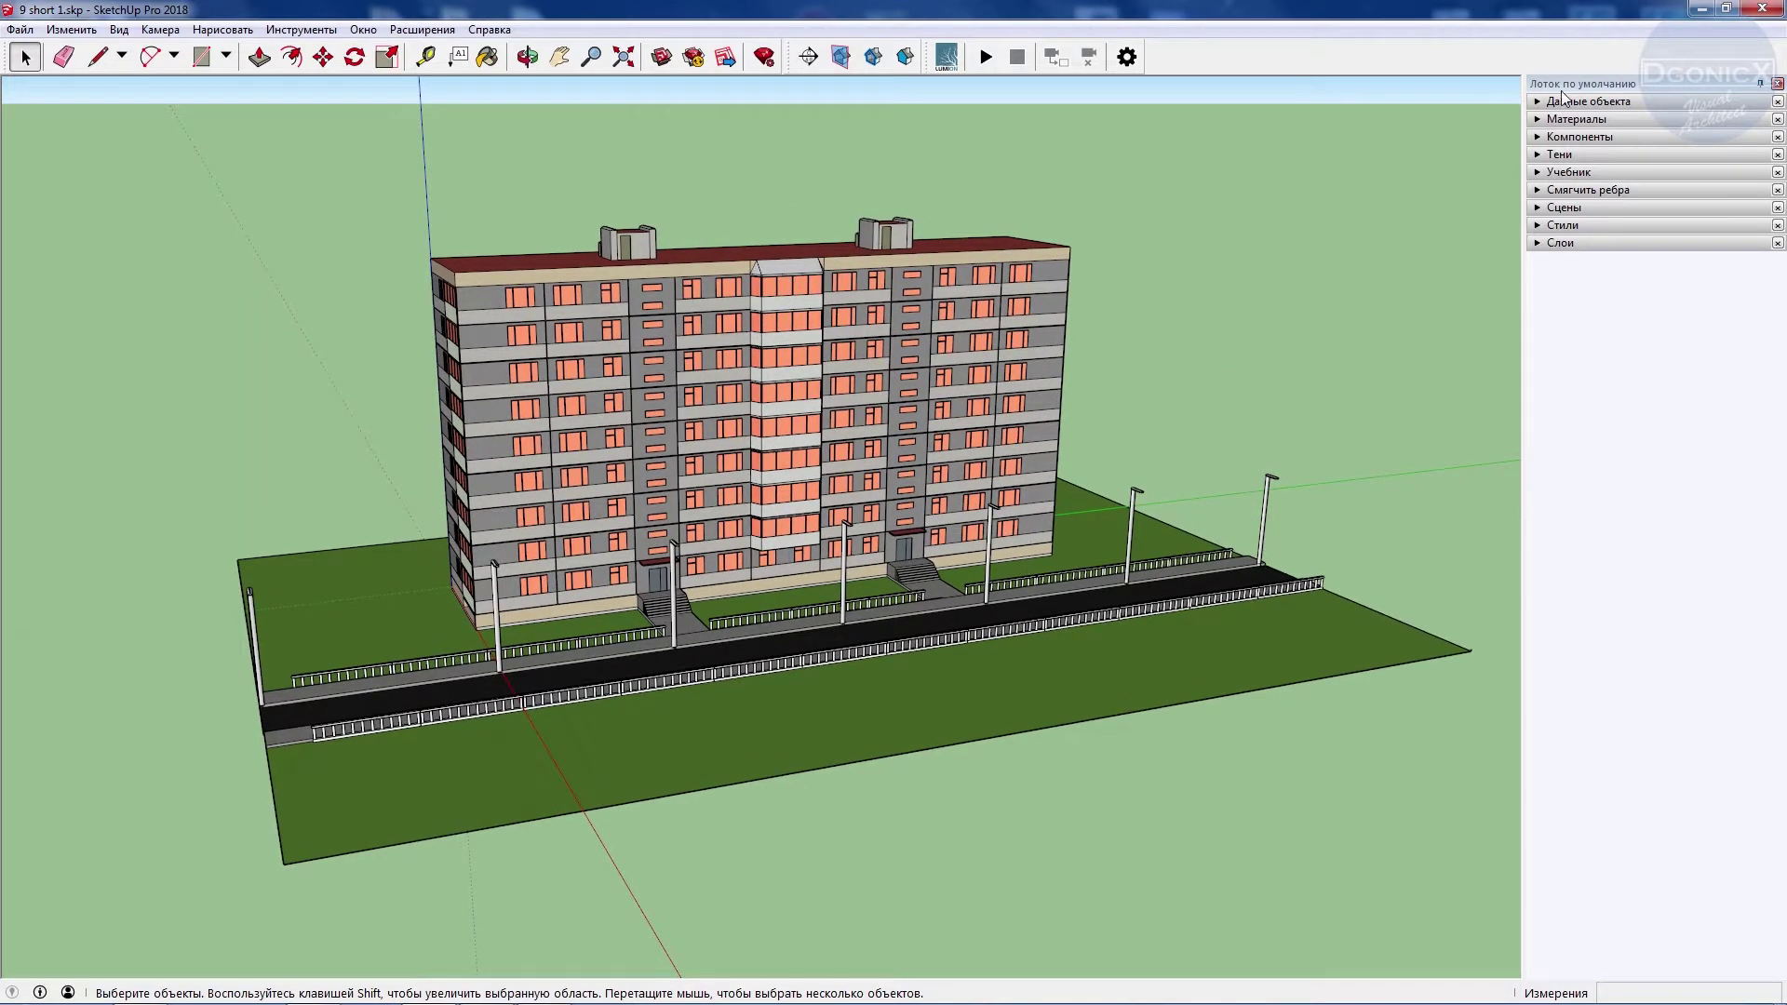
Return the Layers (Слои) panel to the side tray via Окно > Лоток по умолчанию.
left_click(1538, 249)
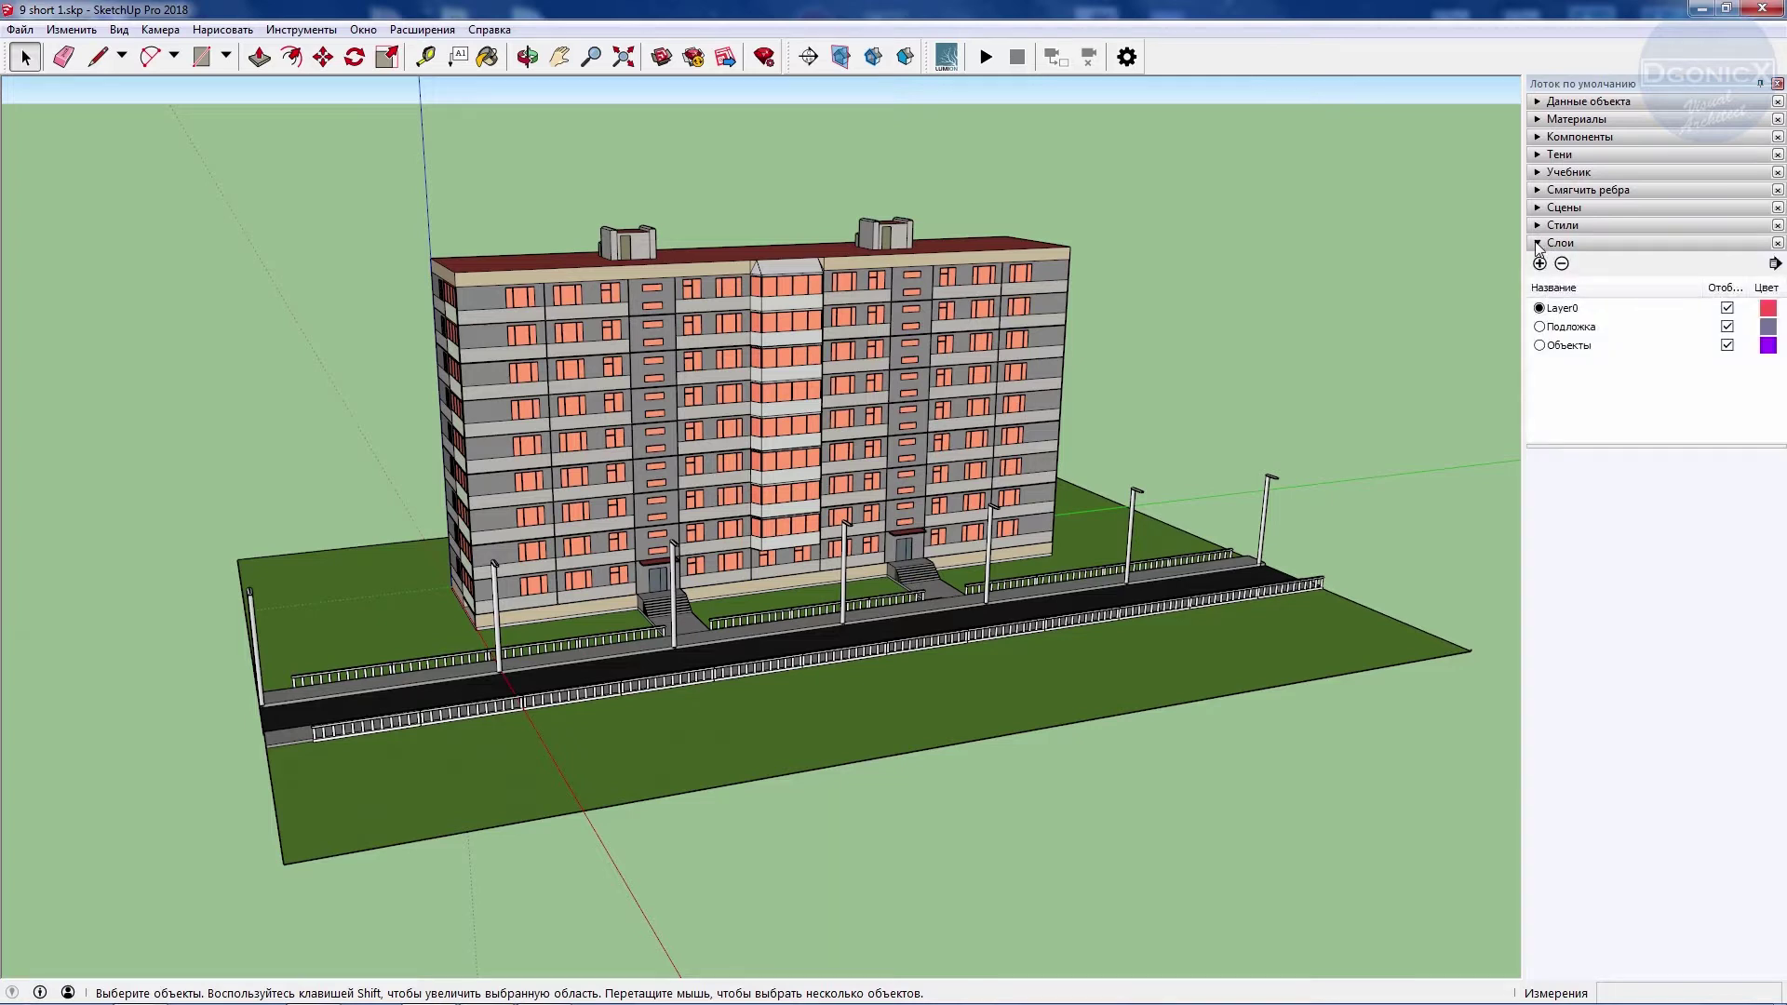
left_click_drag(1560, 244, 1580, 242)
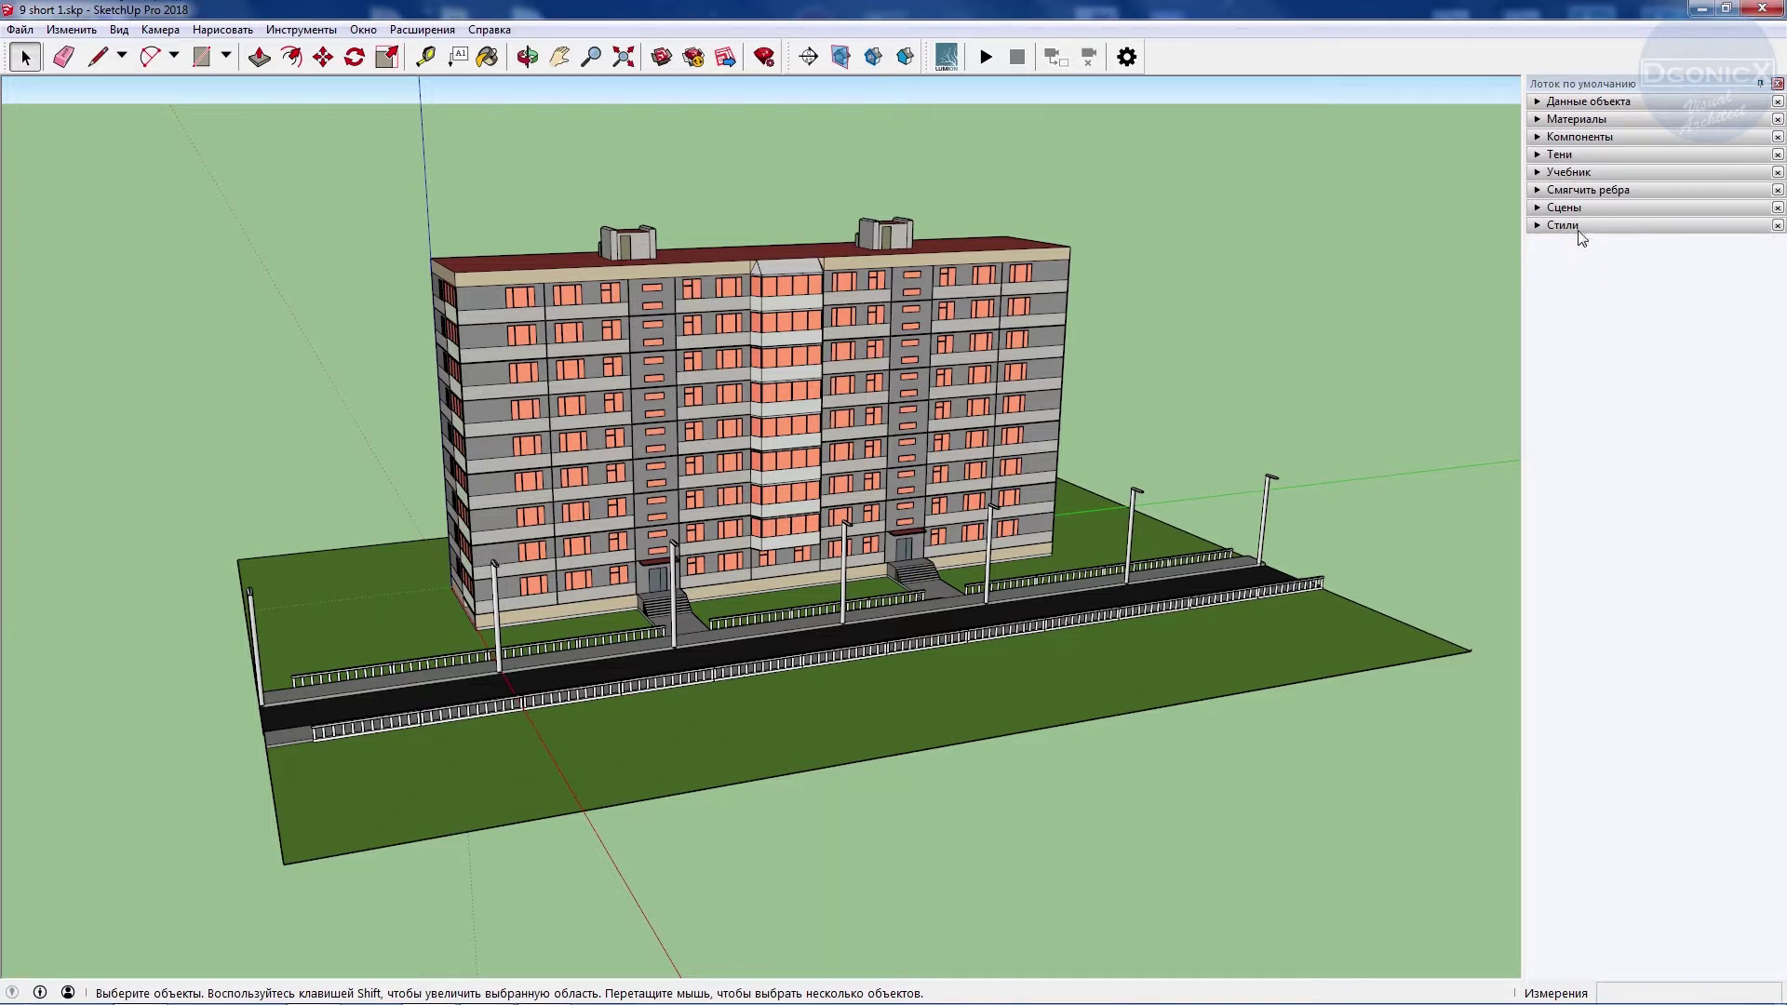
left_click(302, 30)
mouse_move(361, 30)
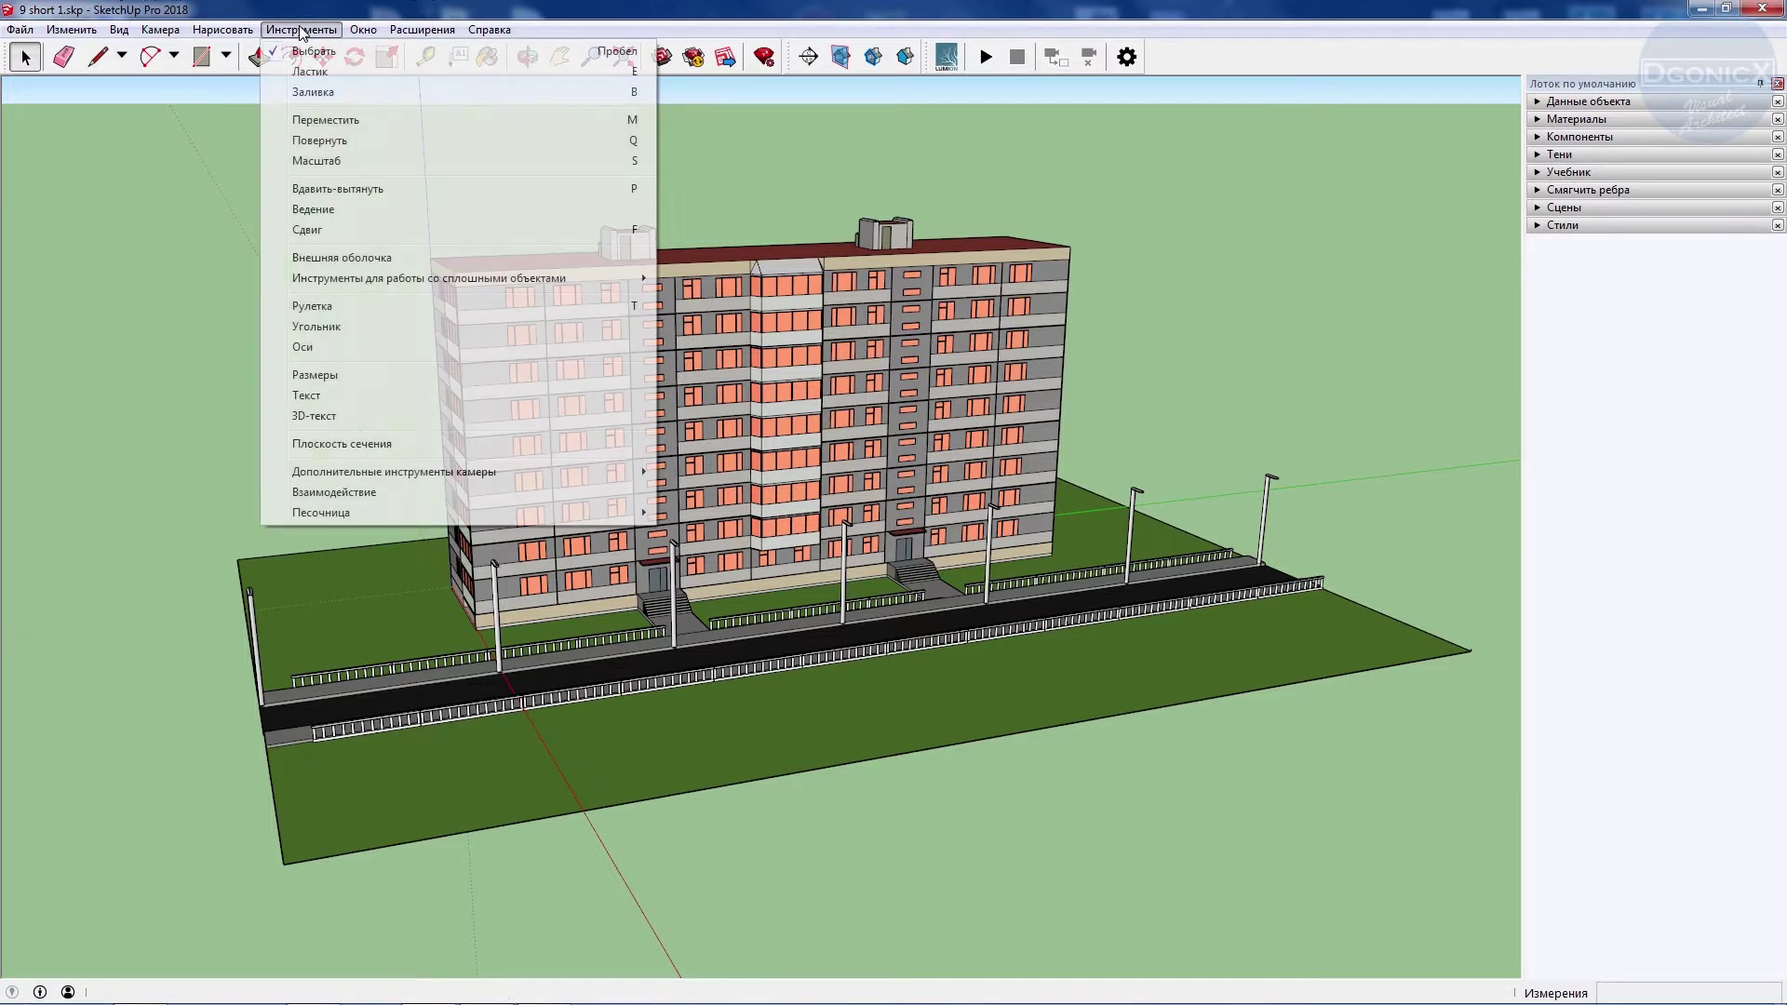
mouse_move(432, 51)
left_click(621, 197)
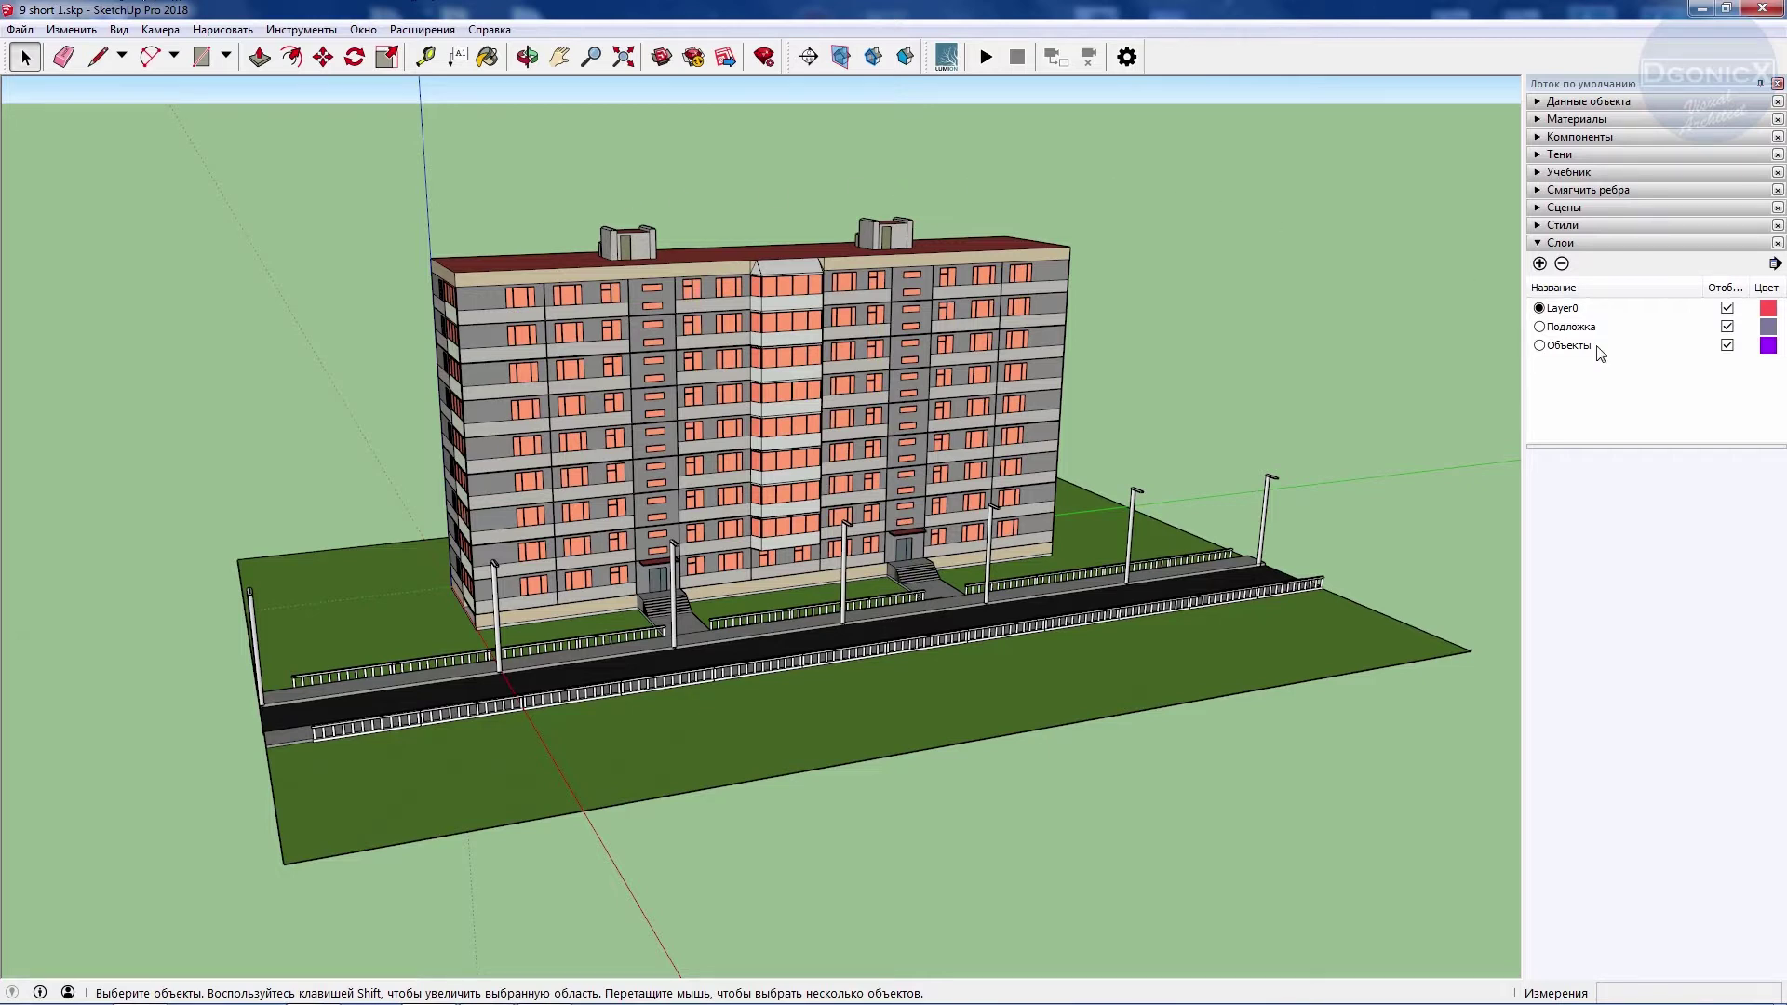
Toggle the Объекты and Подложка layers off and back on, leaving all three visible.
middle_click_drag(1067, 486, 1107, 484)
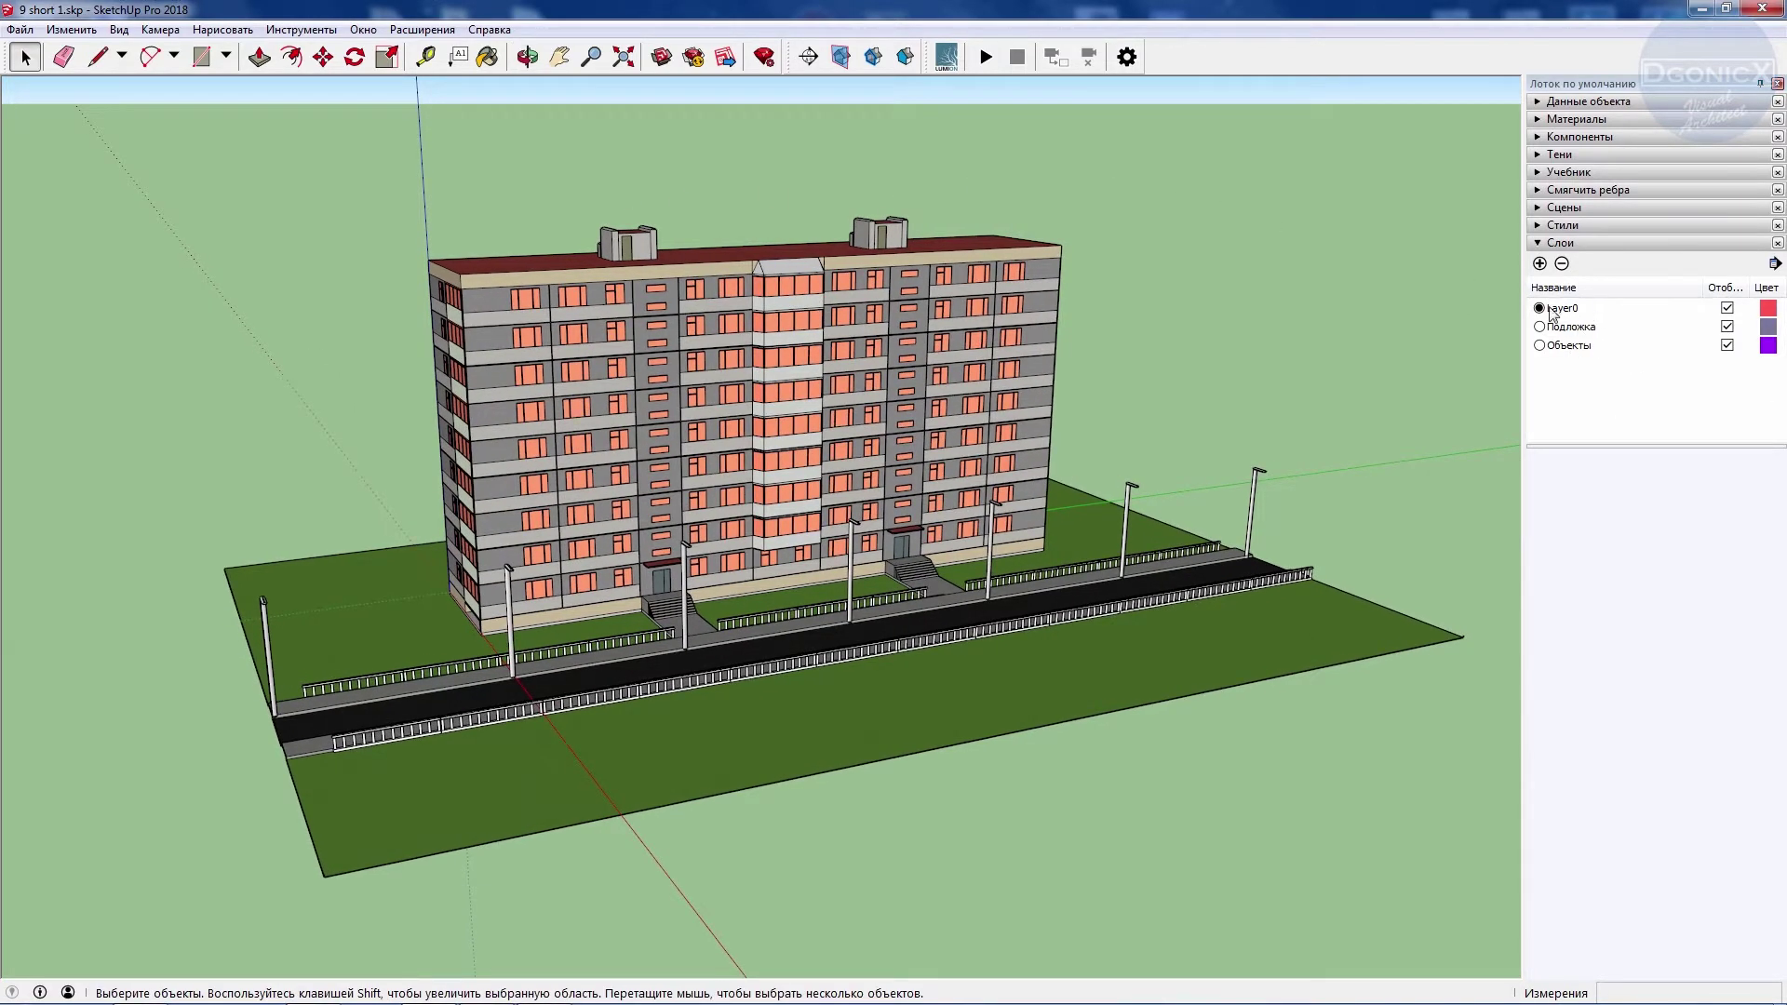
left_click(1728, 346)
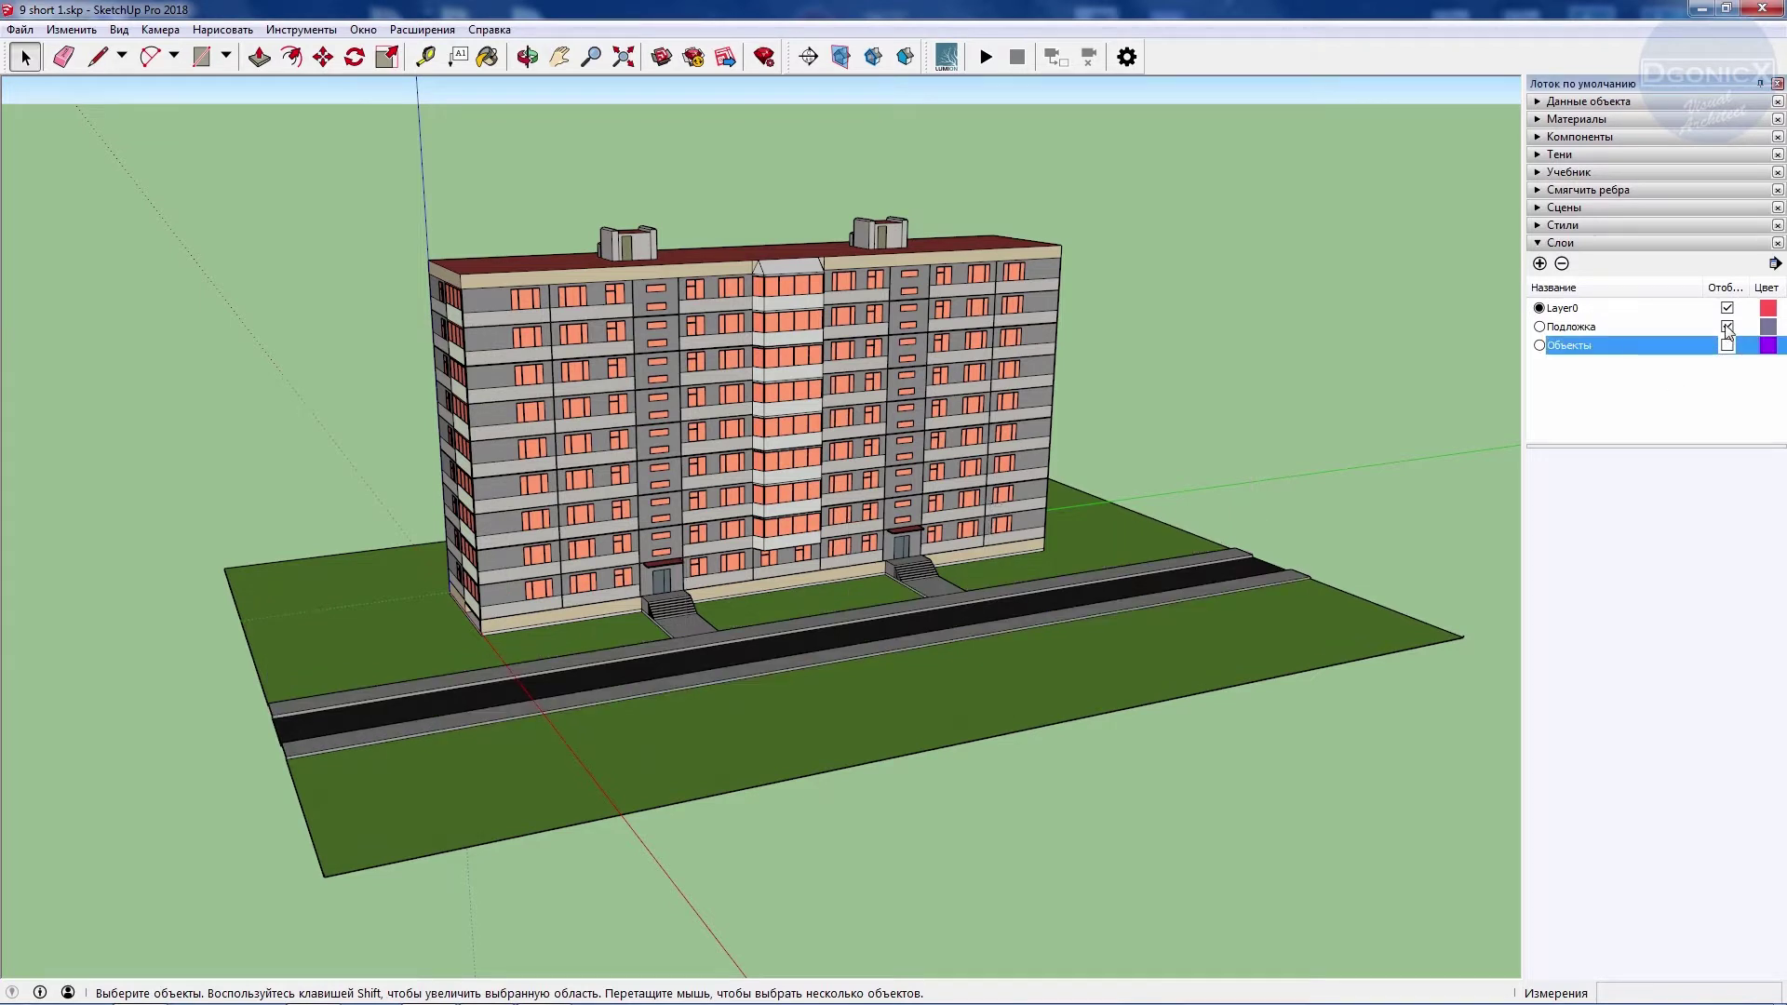
left_click(1728, 327)
left_click(1728, 327)
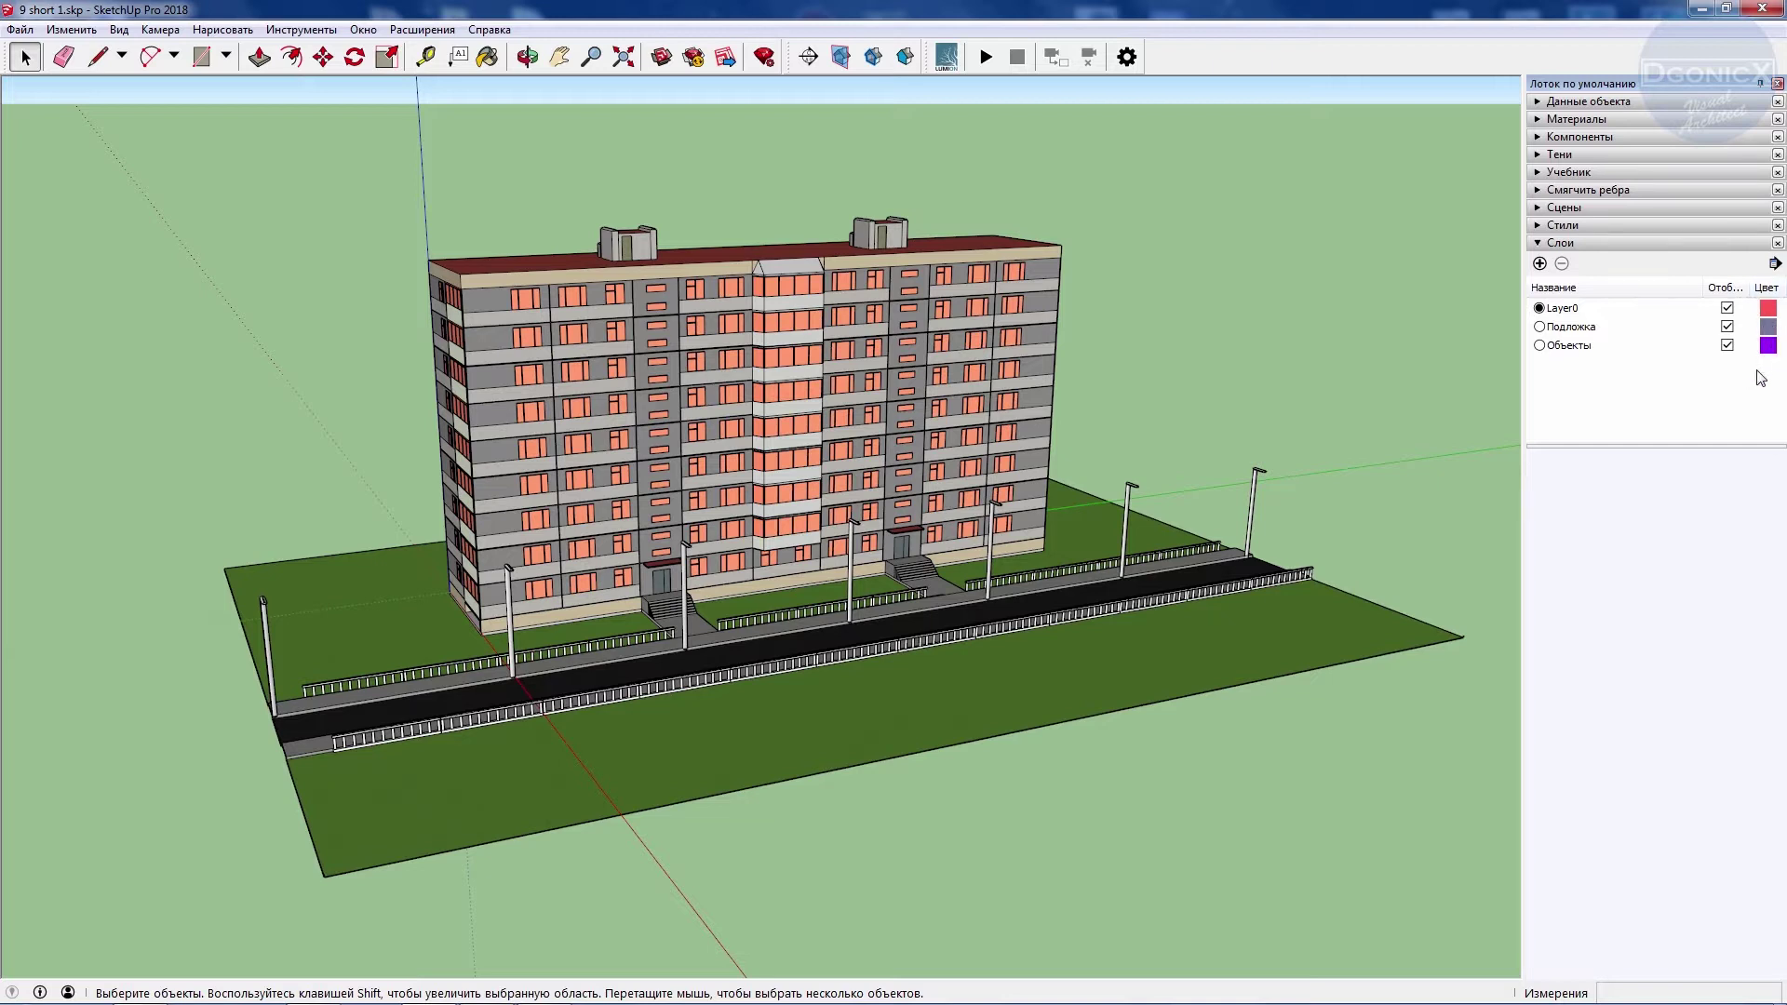
left_click(1775, 265)
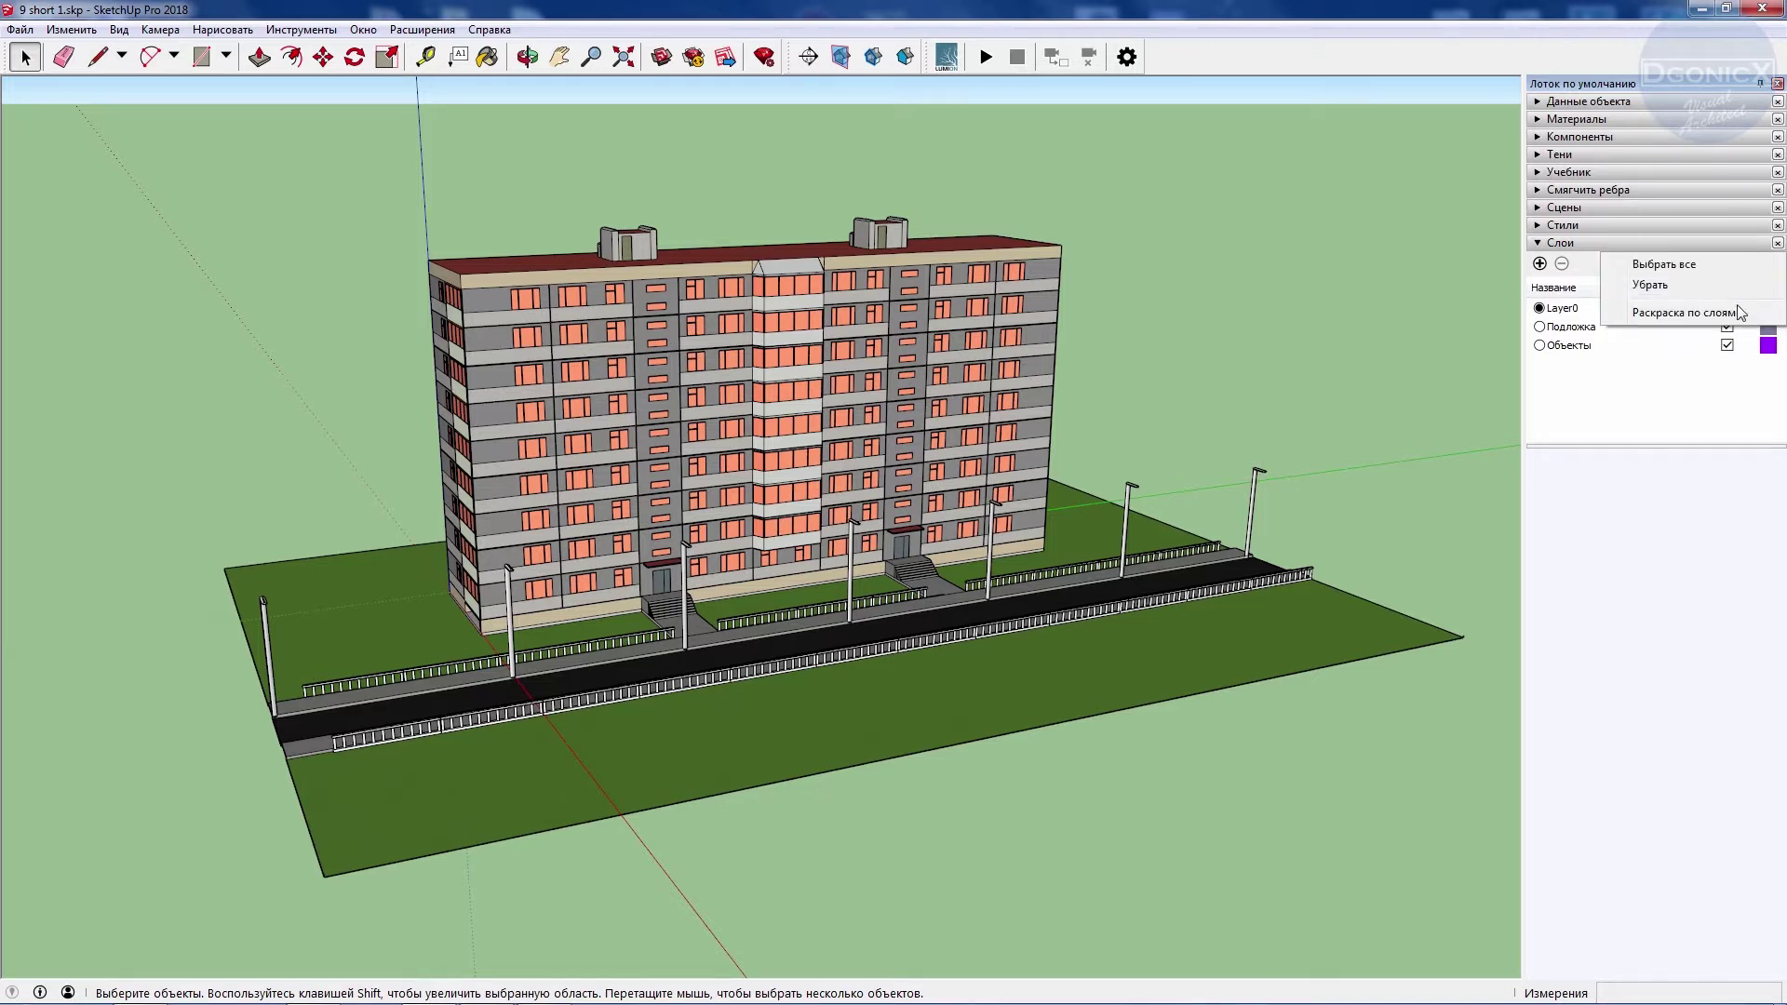
left_click(1739, 313)
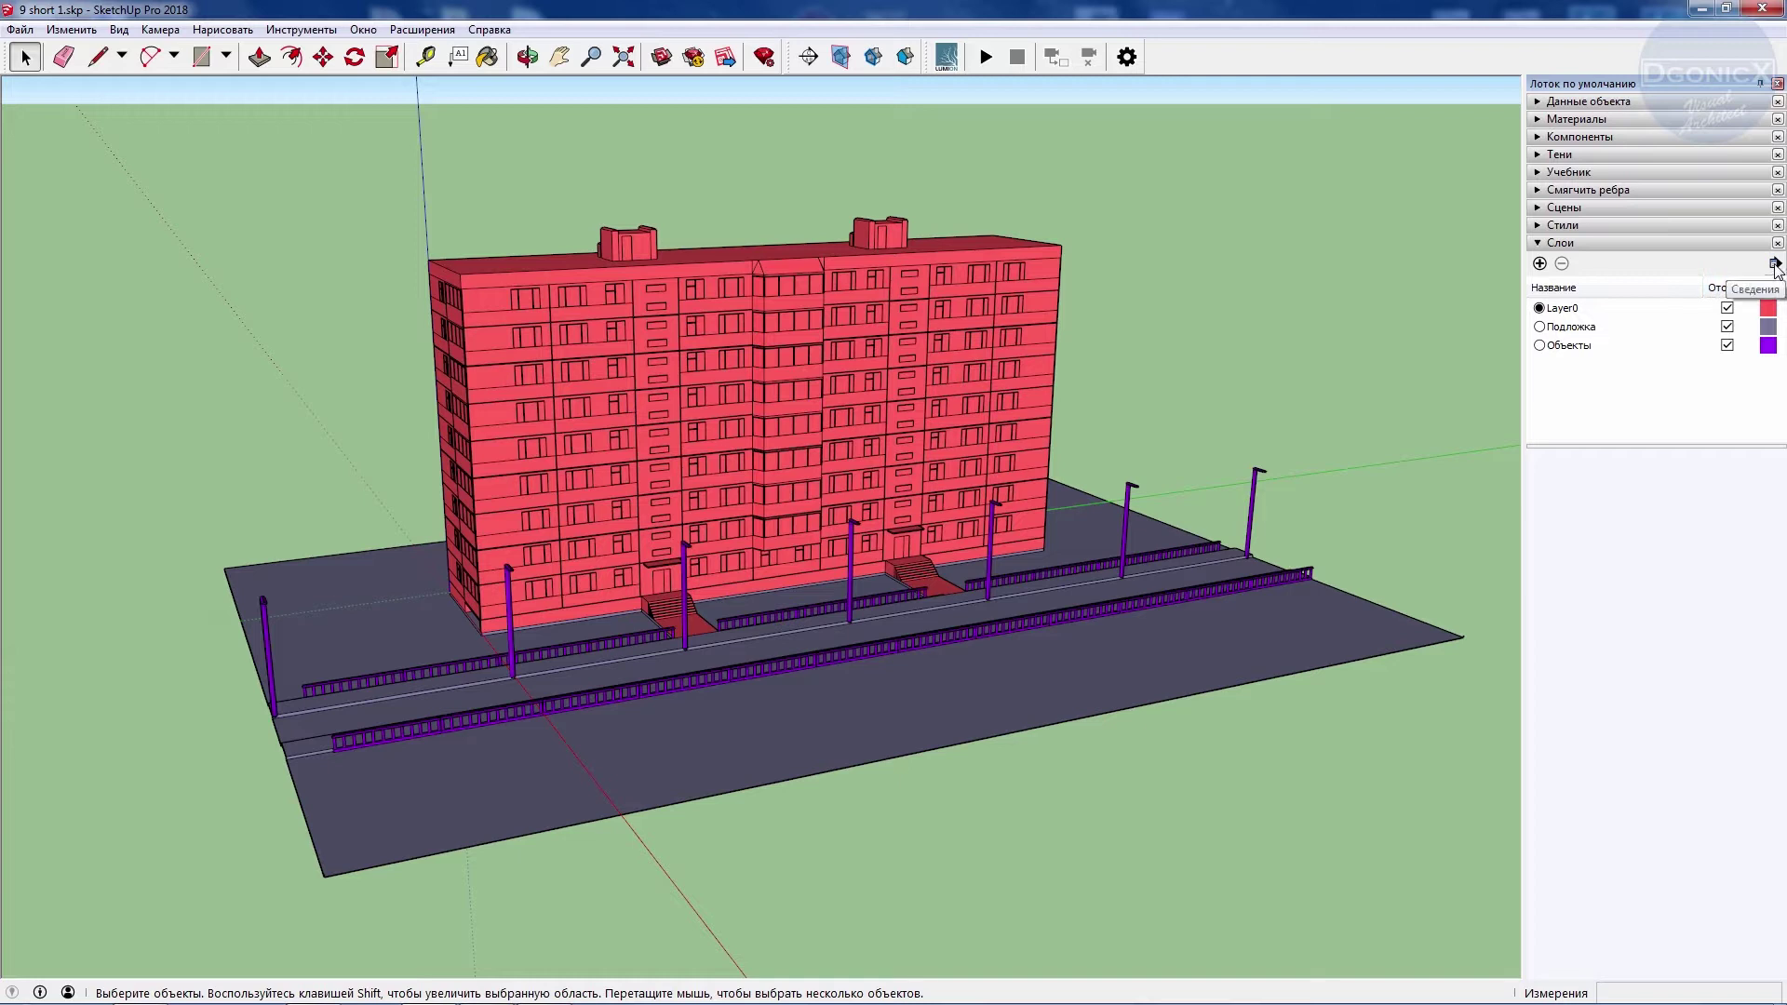
left_click(1776, 265)
left_click(1713, 317)
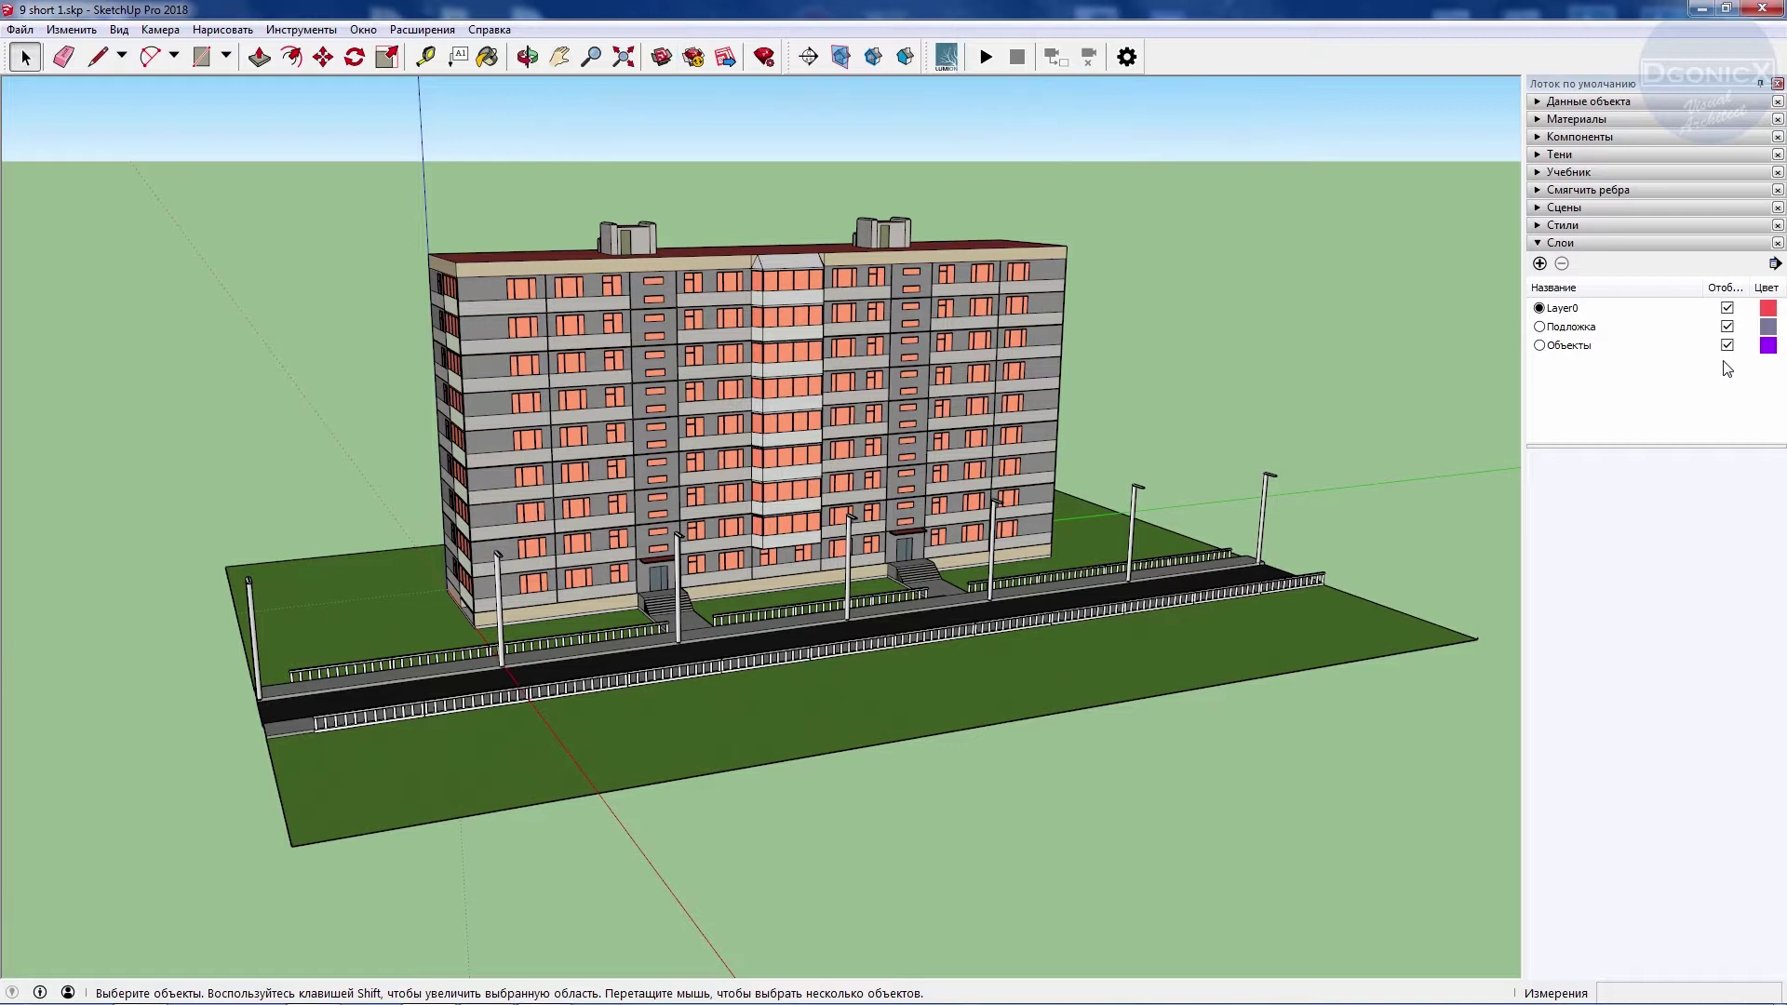
Hide the Объекты and Подложка layers so only the Layer0 building shows, then expand the Сцены panel.
left_click(1727, 345)
left_click(1727, 327)
left_click(1728, 347)
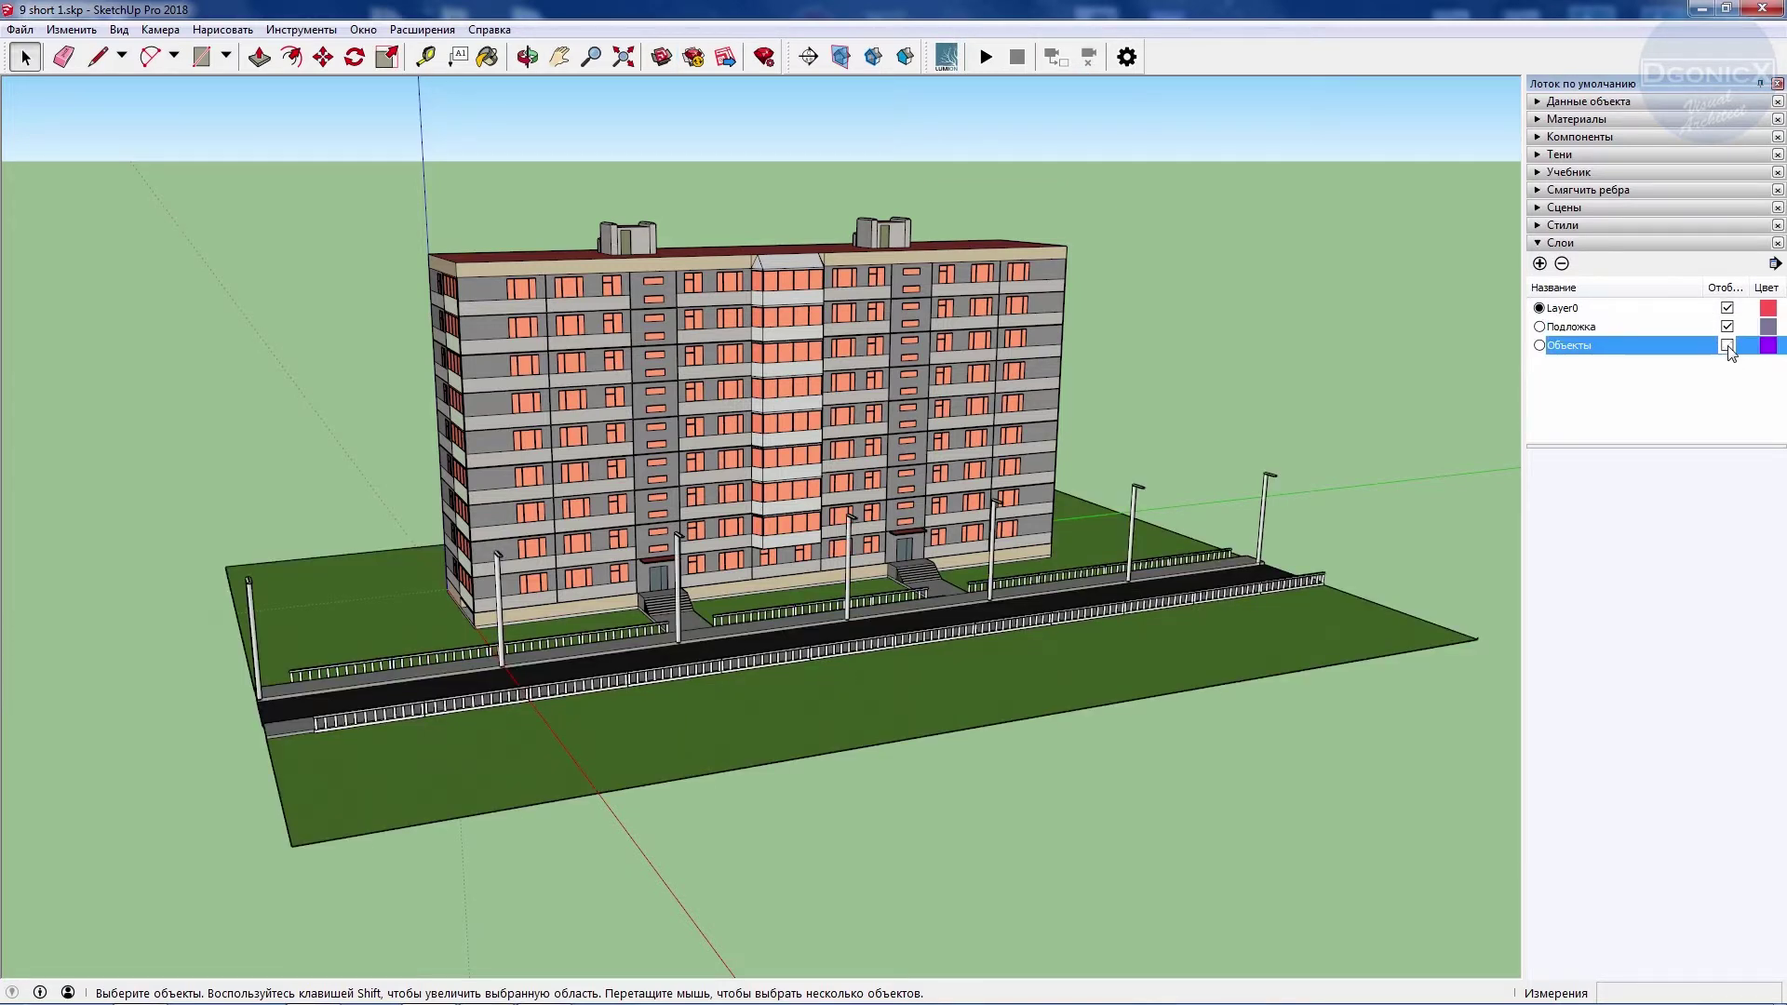
left_click(1727, 345)
left_click(1704, 374)
mouse_move(676, 456)
middle_mouse_down()
mouse_move(735, 471)
mouse_move(702, 471)
middle_mouse_up()
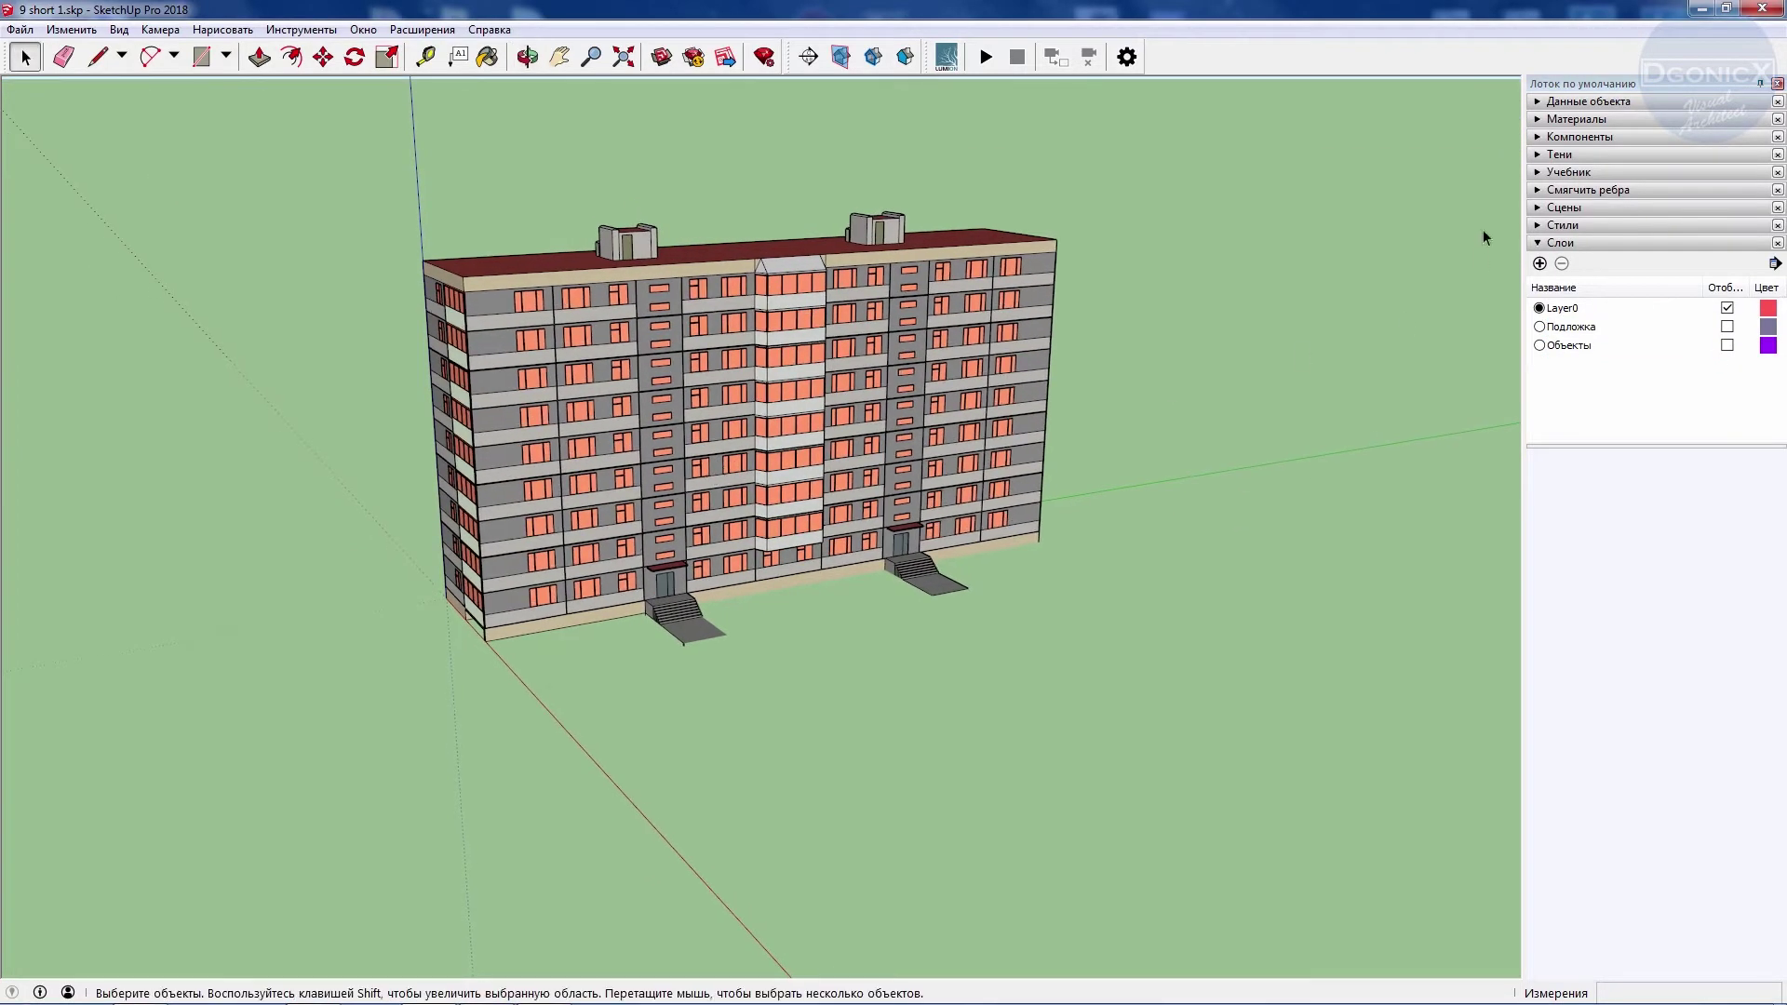
left_click(1540, 208)
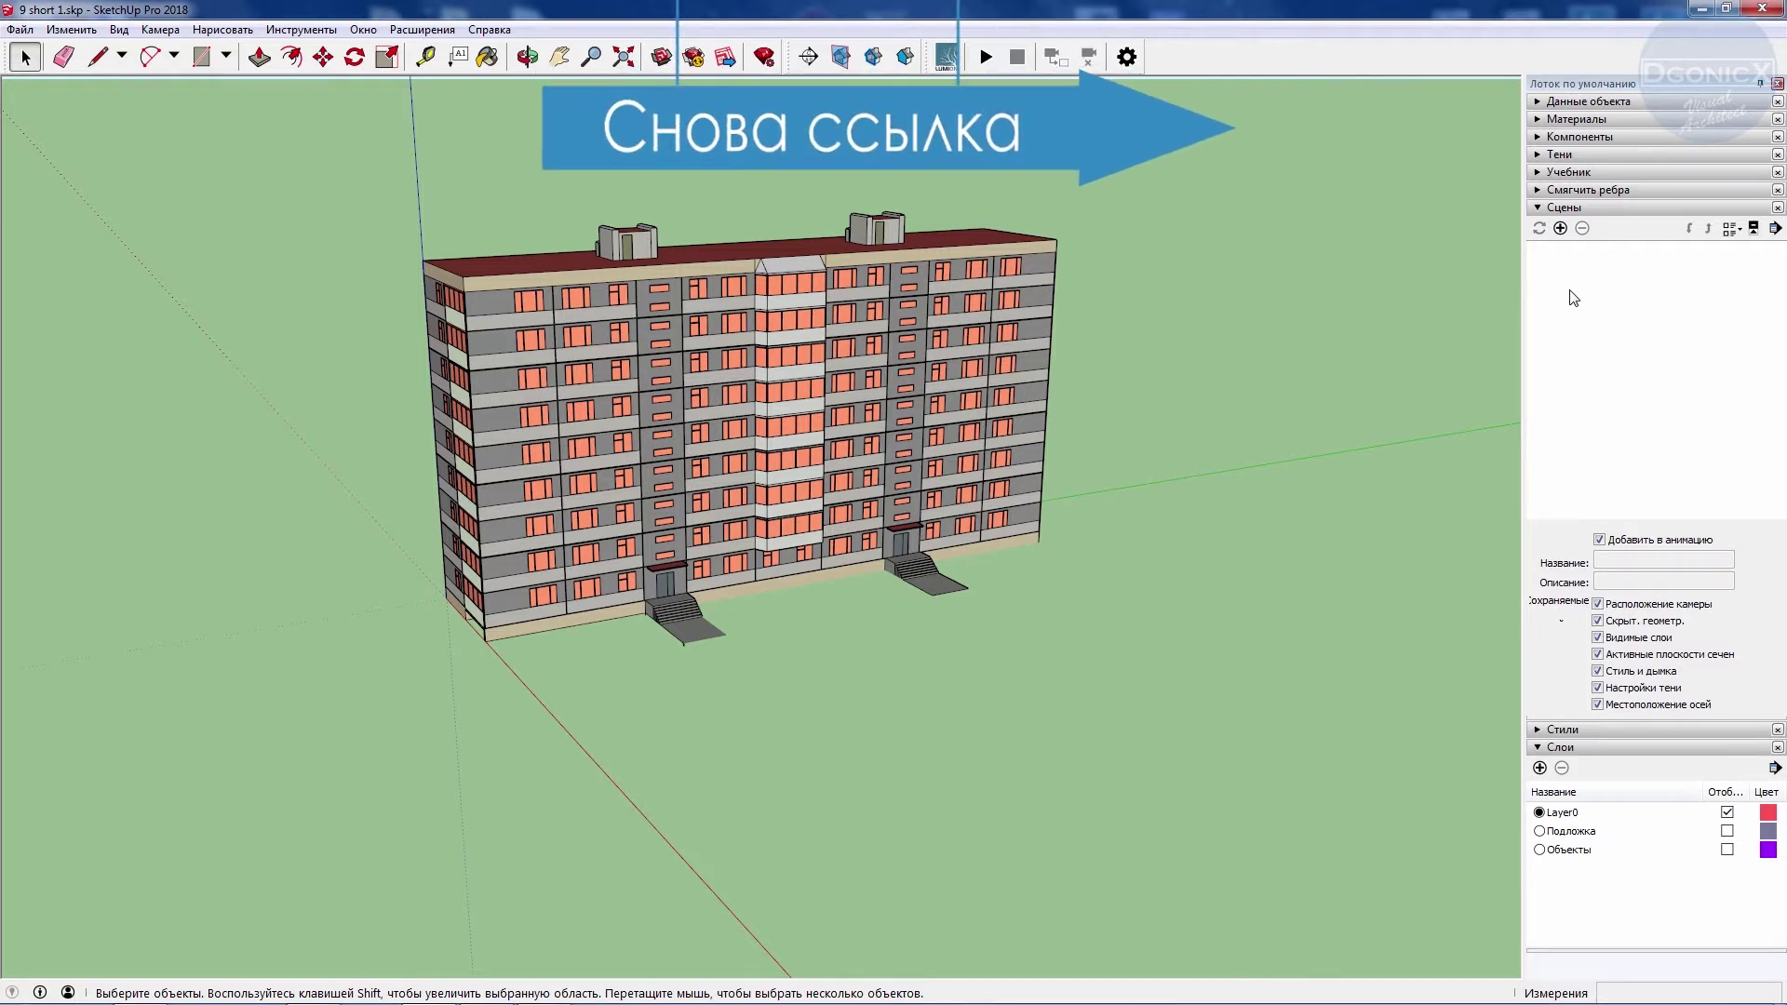
Save the bare-building views as Сцена №1 and Сцена №2.
left_click(1561, 228)
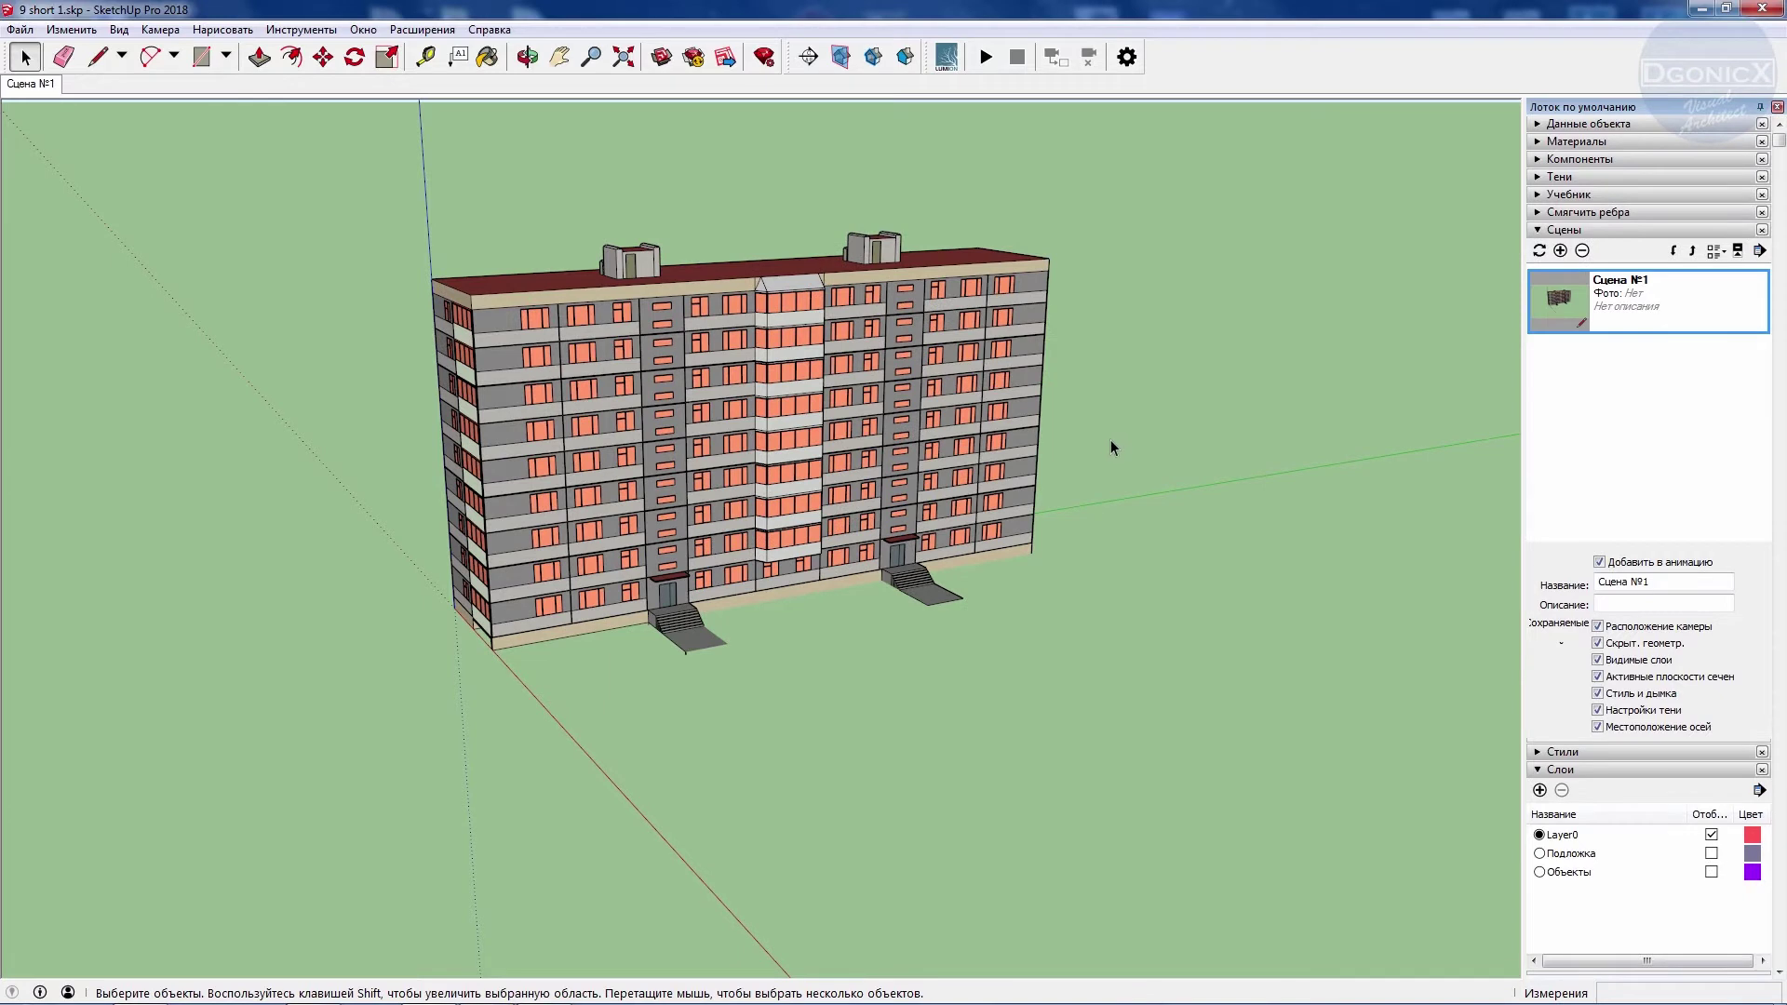
middle_click_drag(1110, 439, 1052, 435)
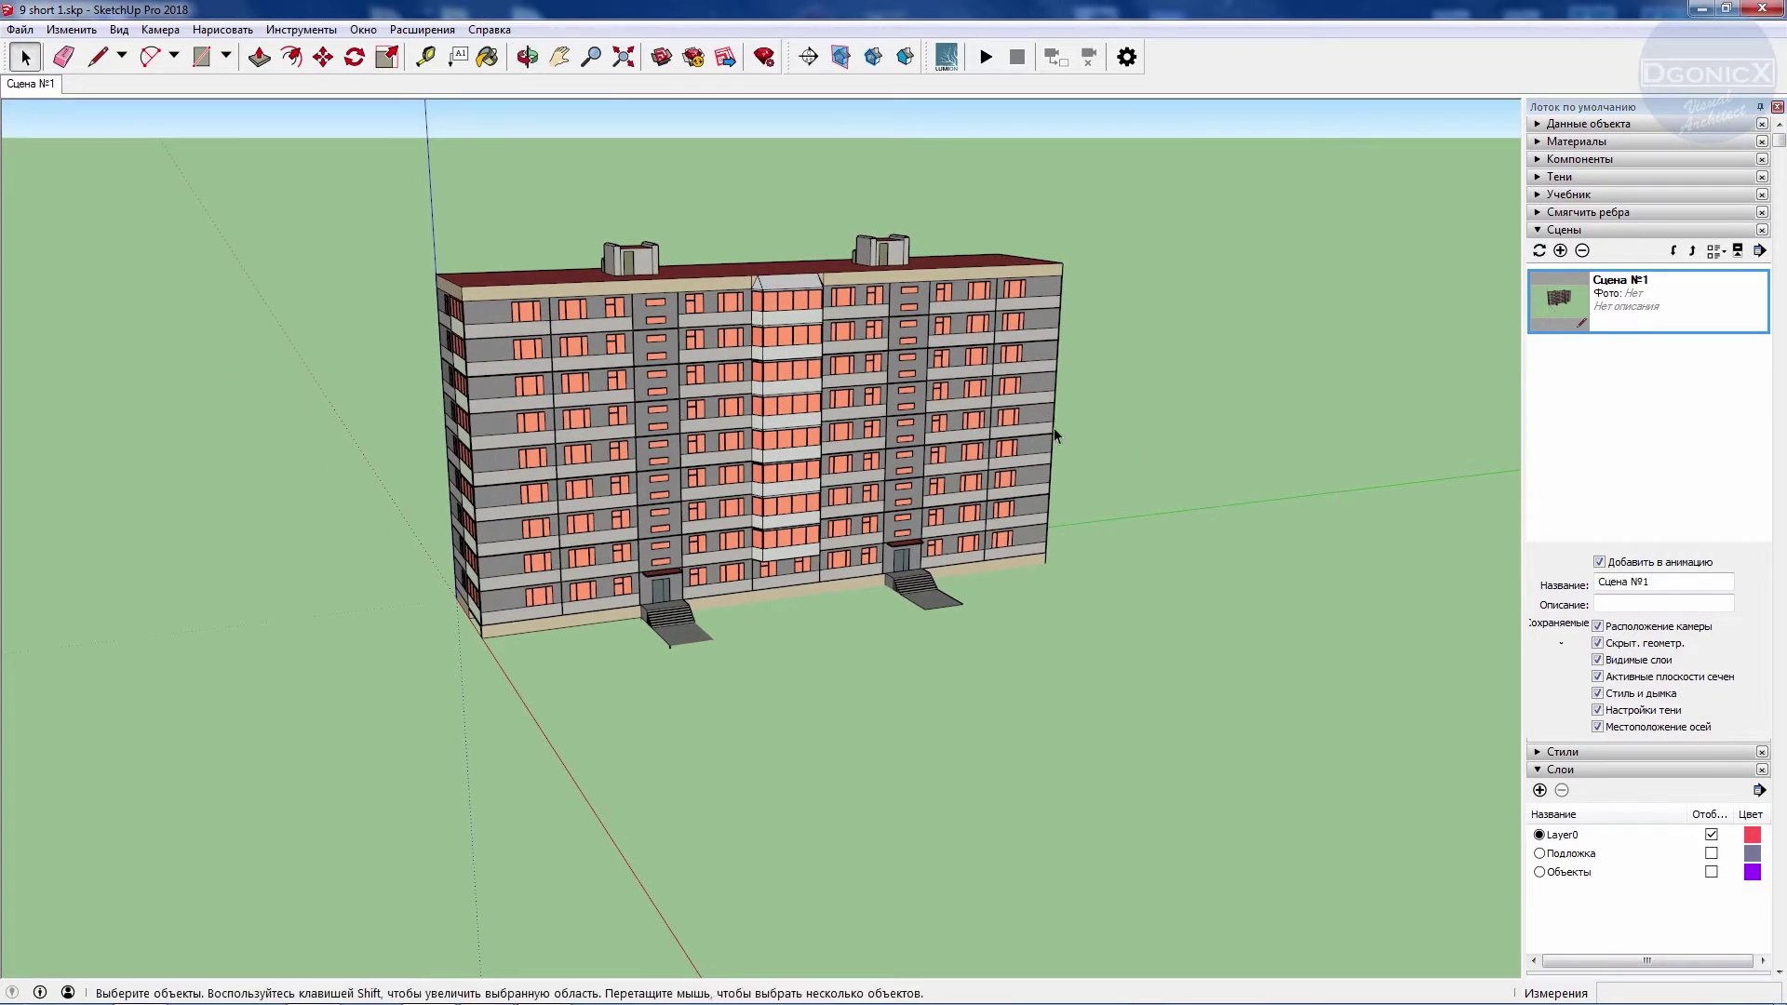
left_click(1561, 251)
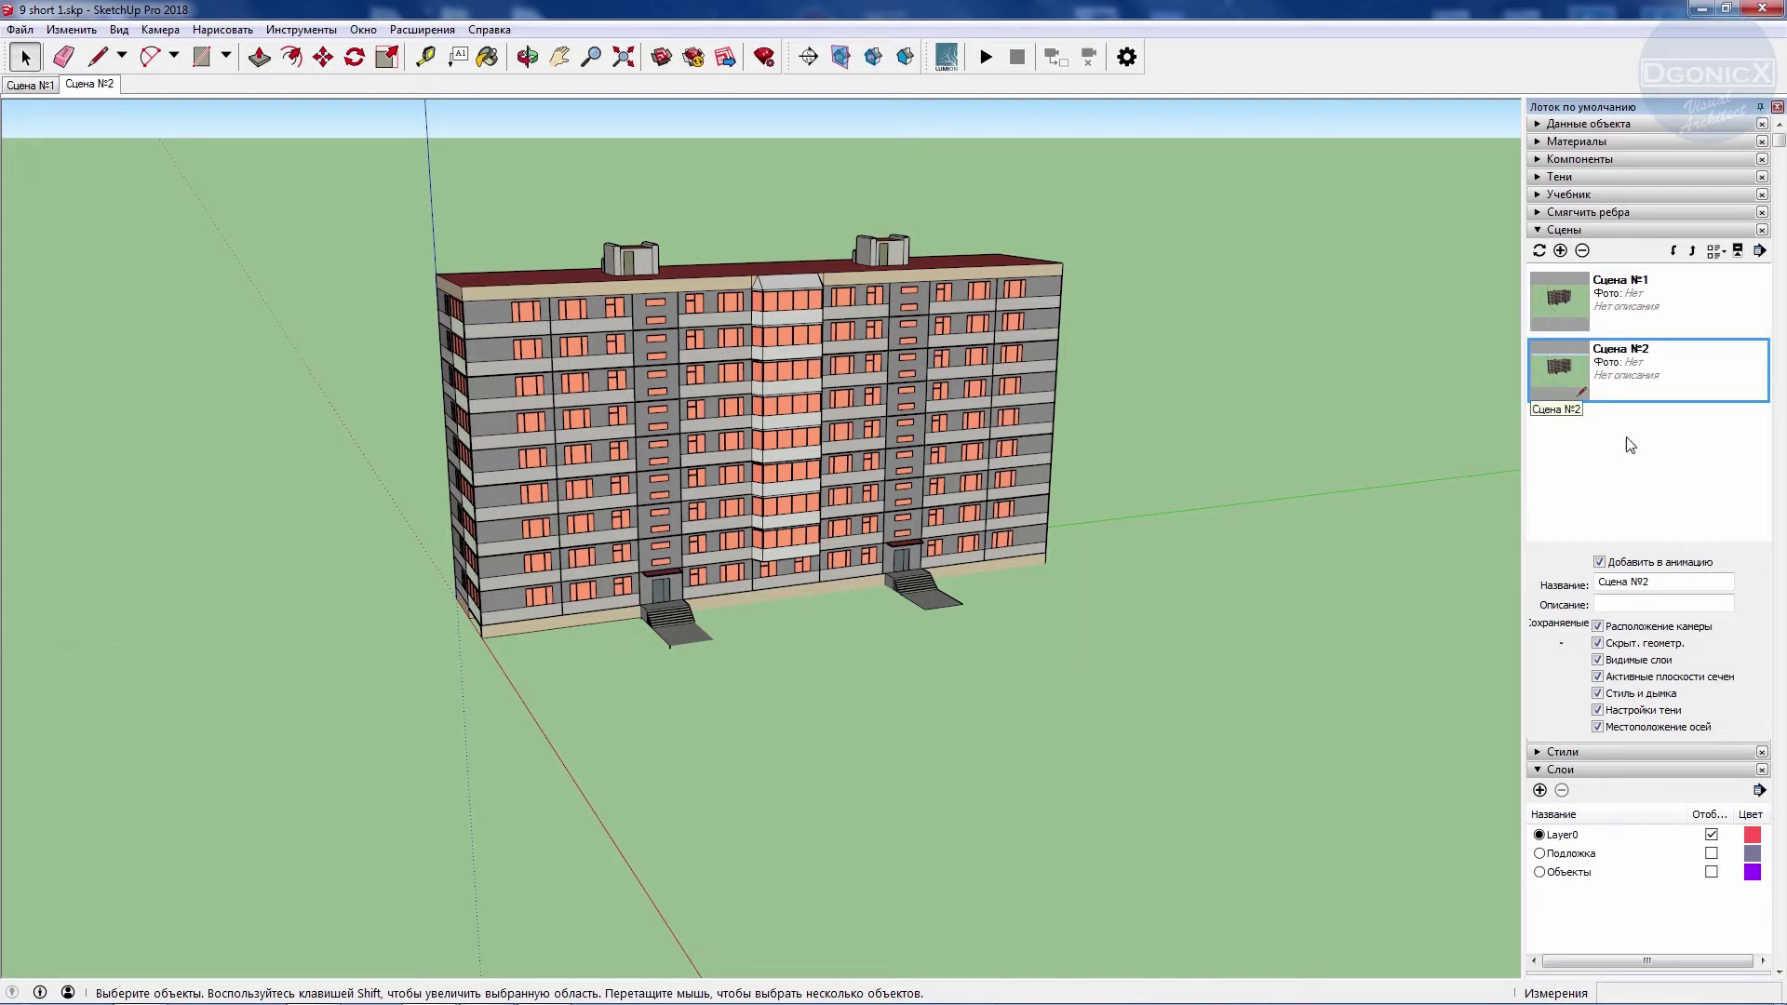
Show the Подложка ground and road layer and save it as Сцена №3.
left_click(1711, 854)
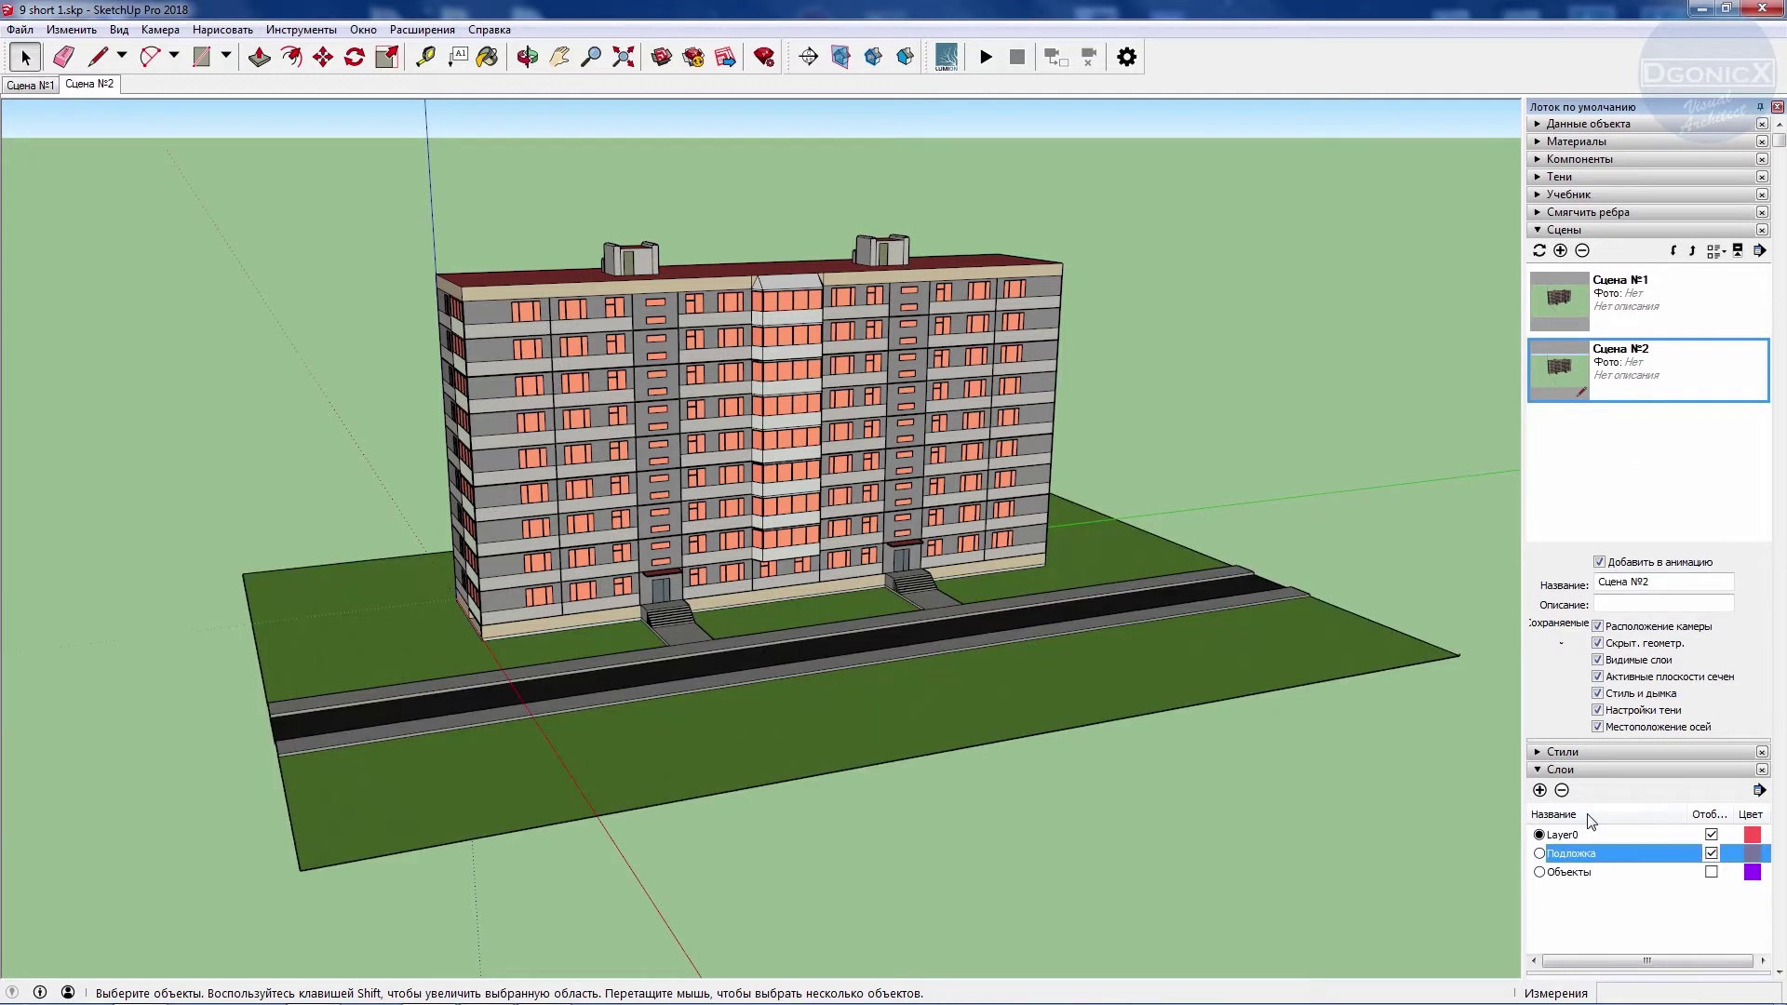
middle_click_drag(1050, 565, 1084, 568)
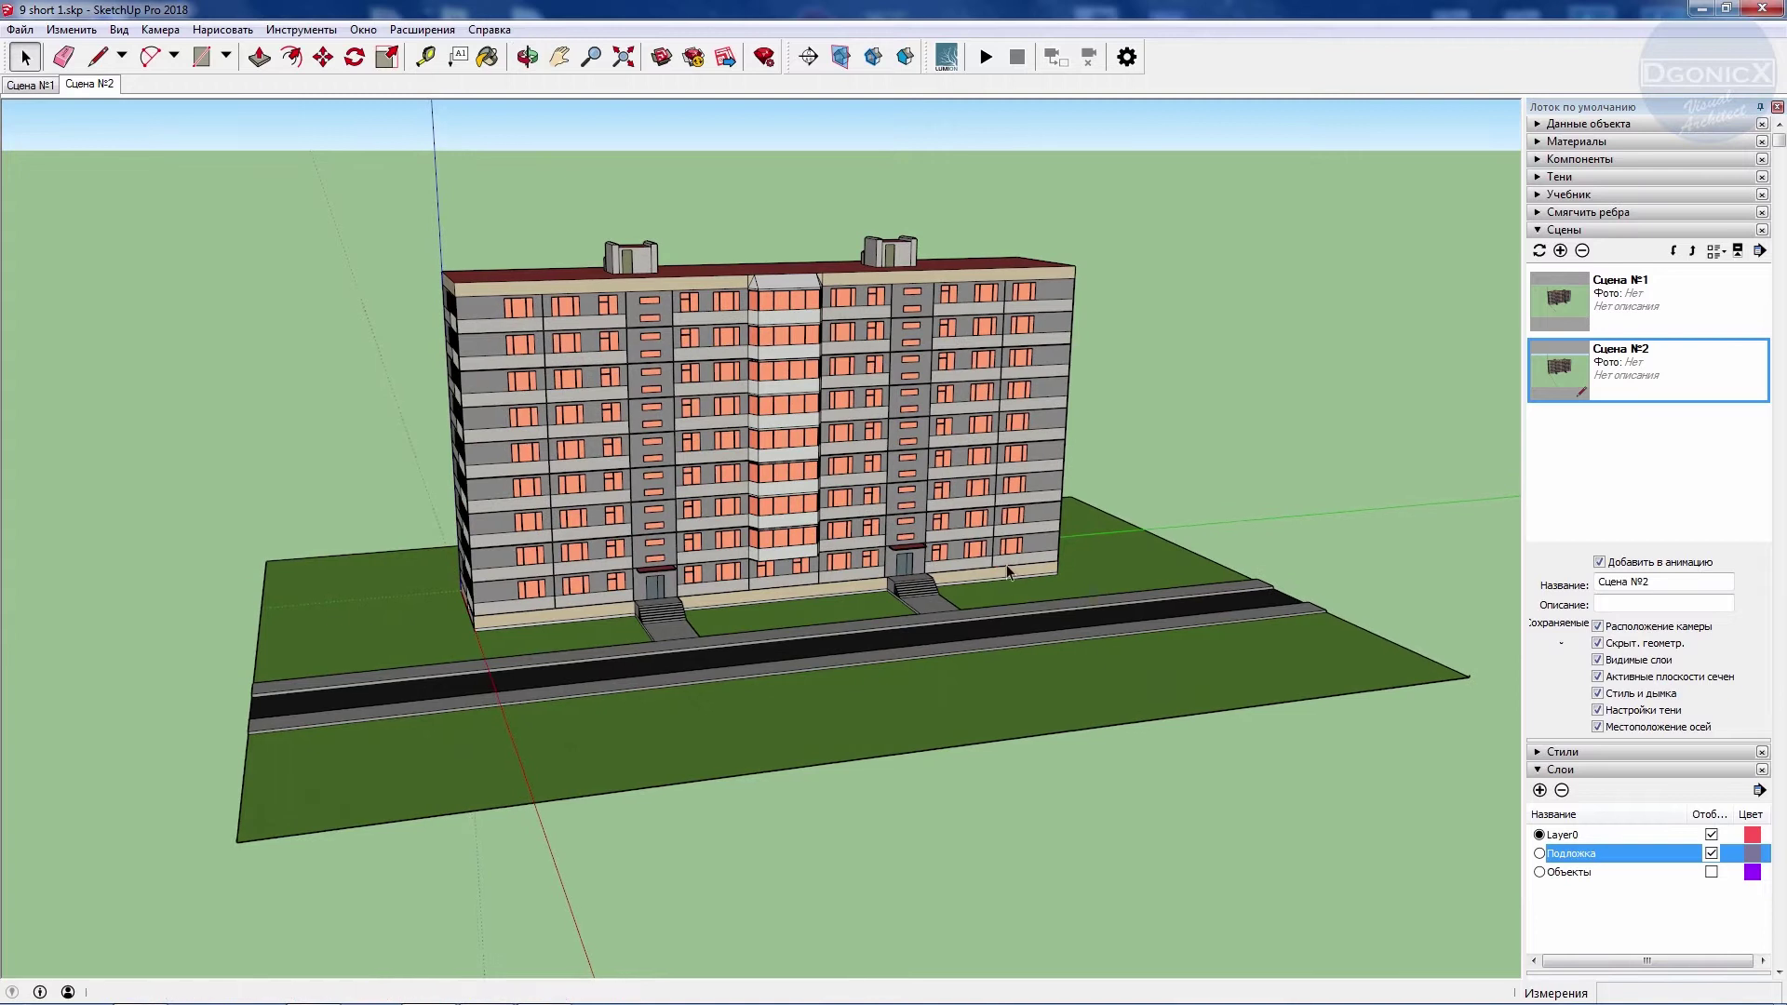
left_click(1561, 251)
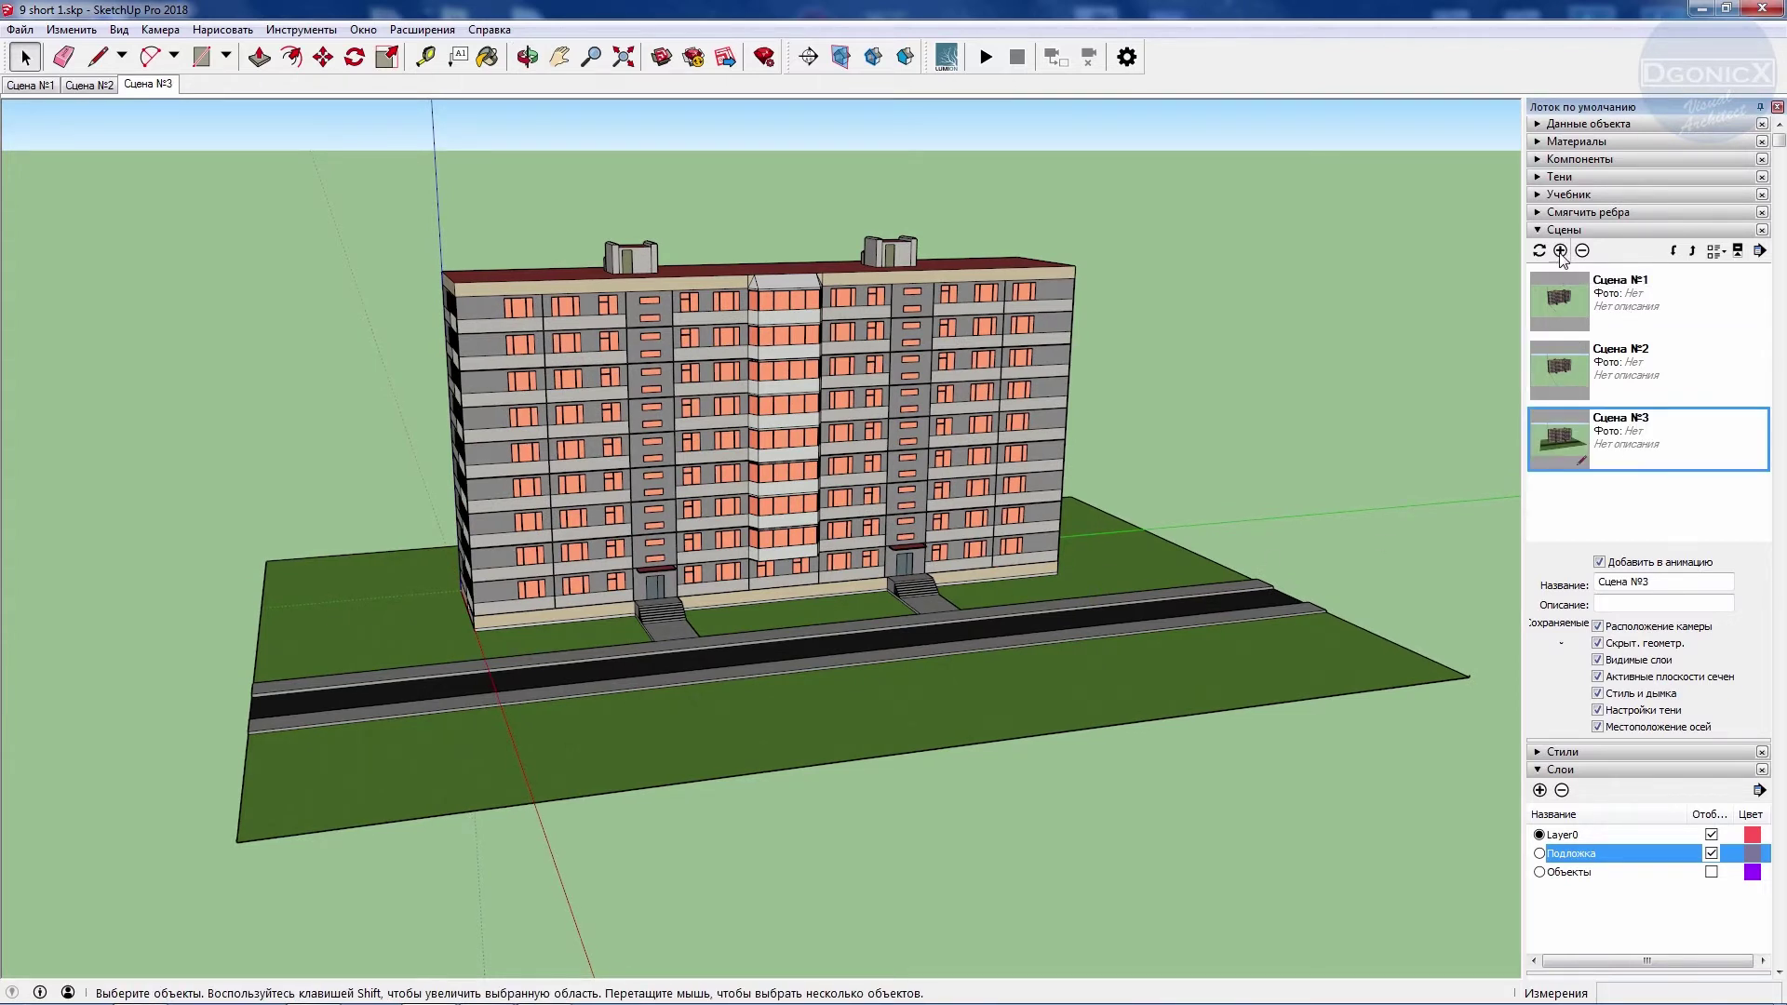
Show the Объекты lamps and fences, save Сцена №4, and return to Сцена №1.
left_click(1711, 873)
middle_click_drag(1196, 575, 1099, 538)
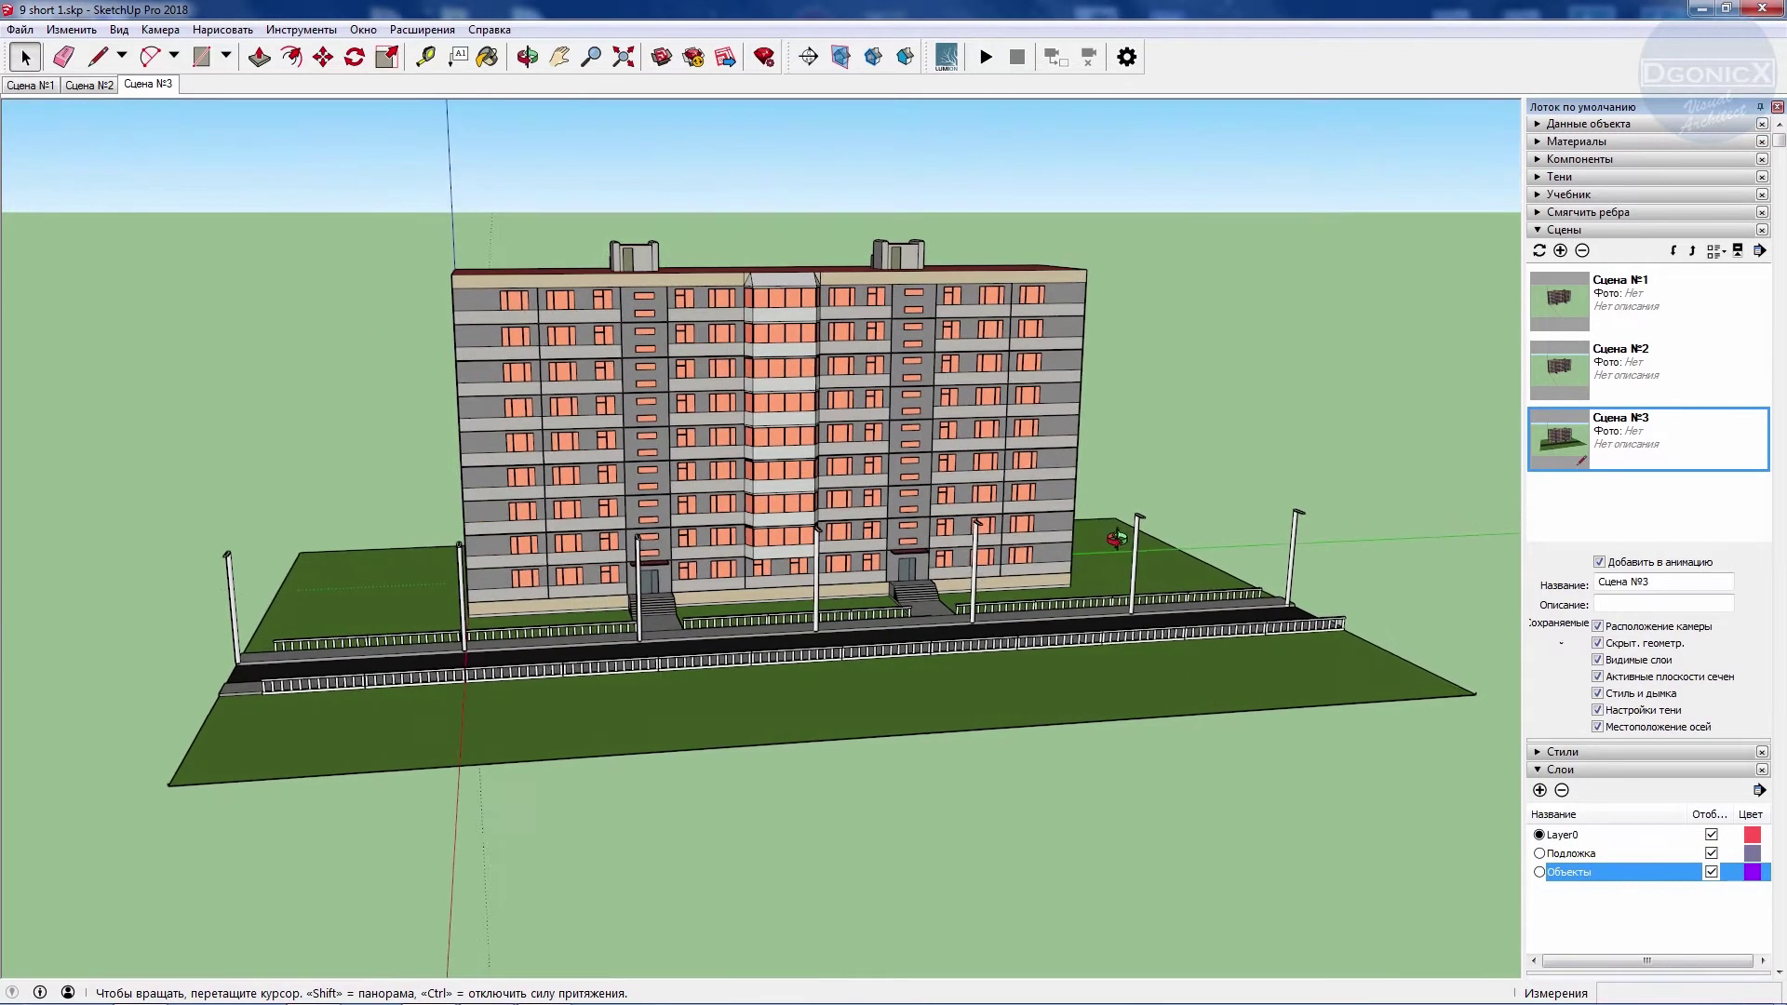
left_click(1561, 250)
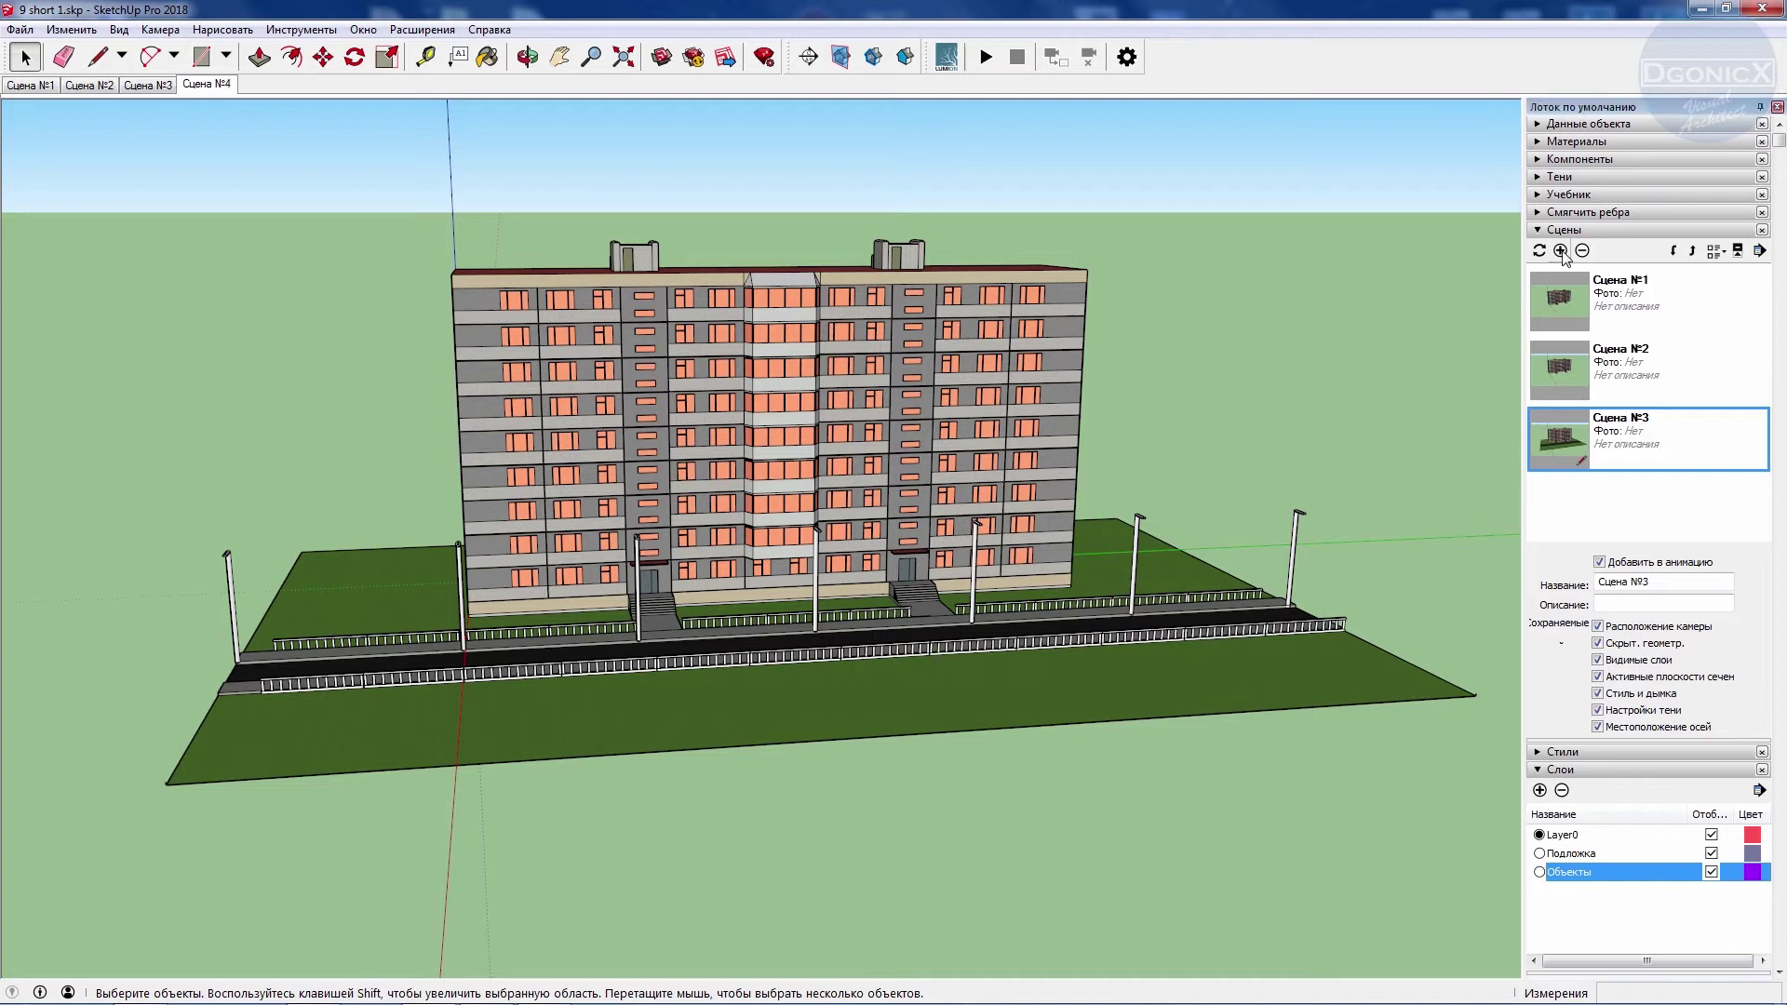
left_click(28, 86)
right_click(26, 89)
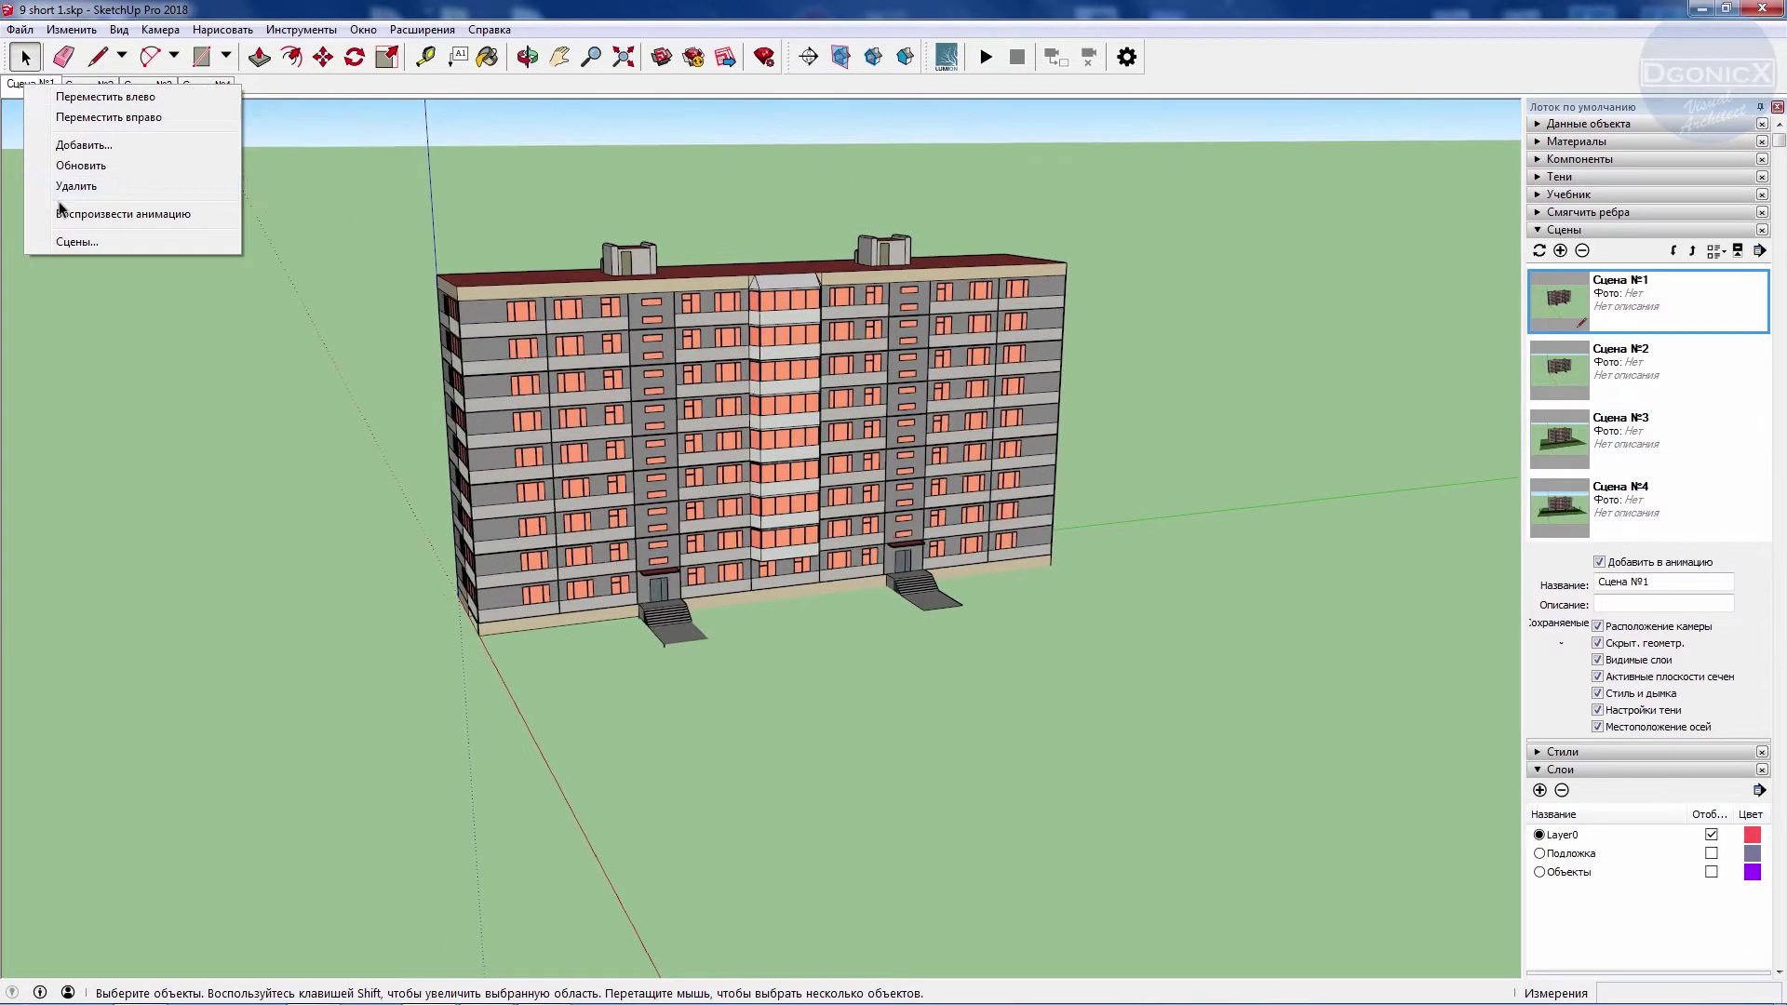
Play the four-scene animation, stop it, then switch to Сцена №4.
left_click(93, 214)
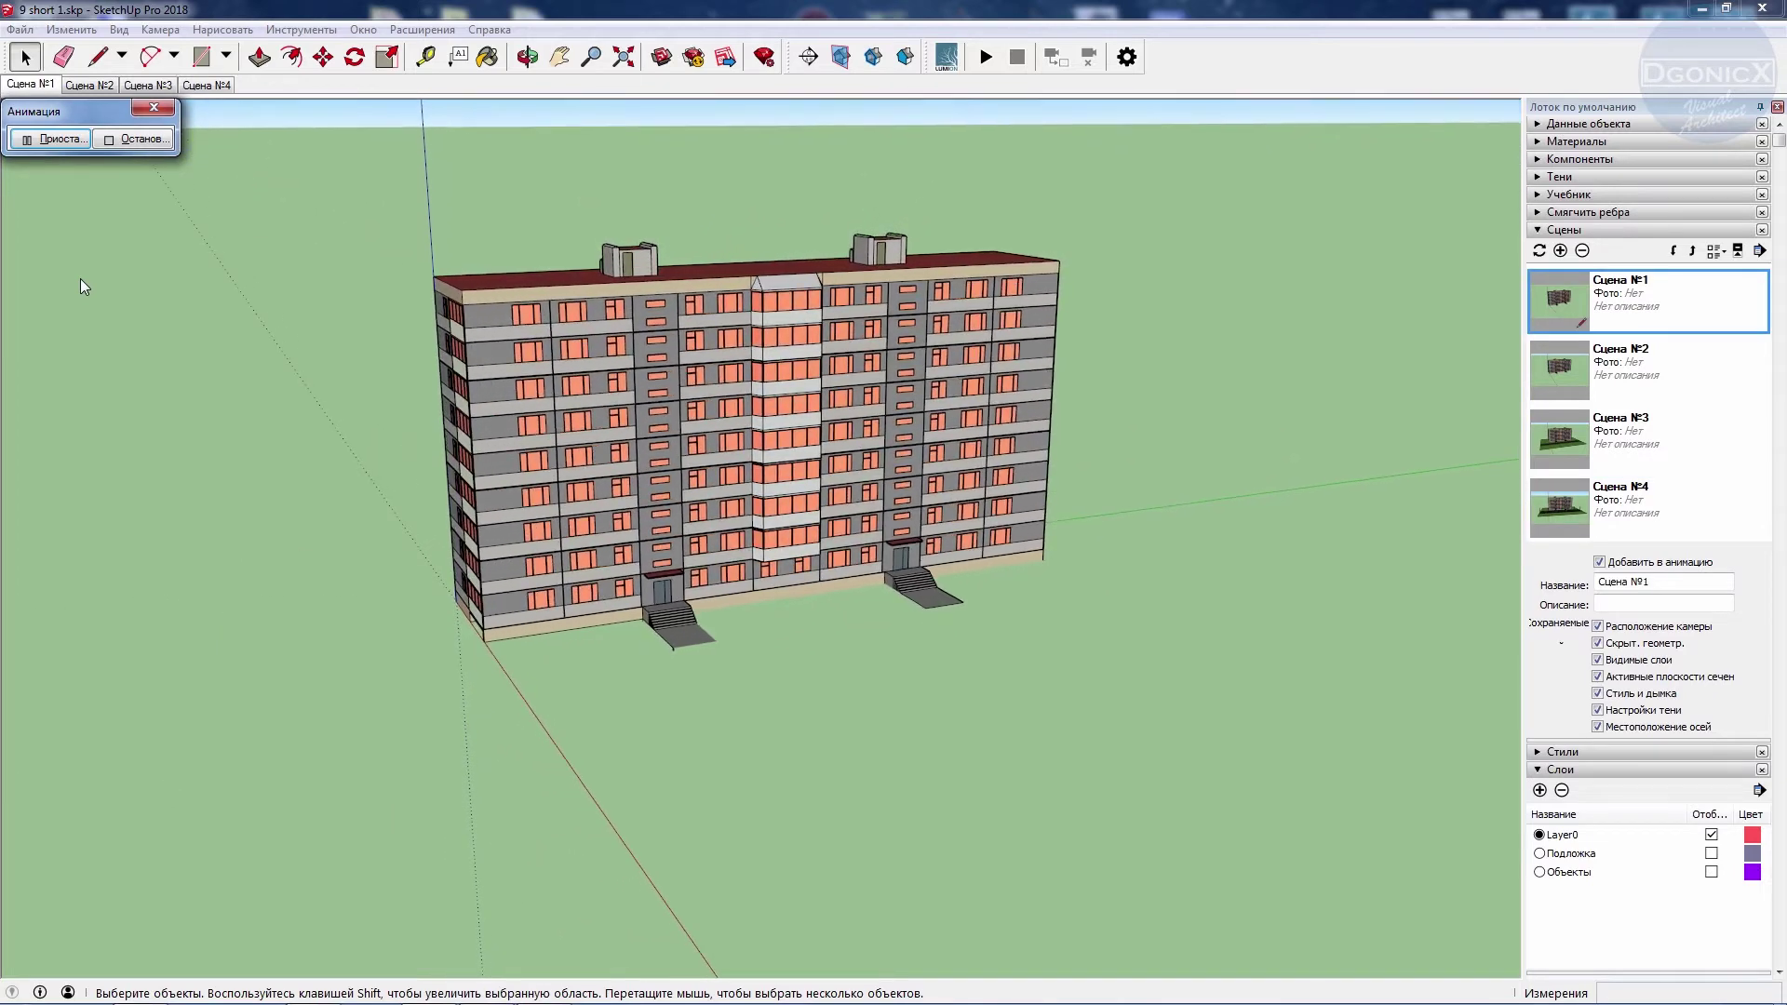
left_click(136, 140)
left_click(1575, 511)
double_click(1575, 511)
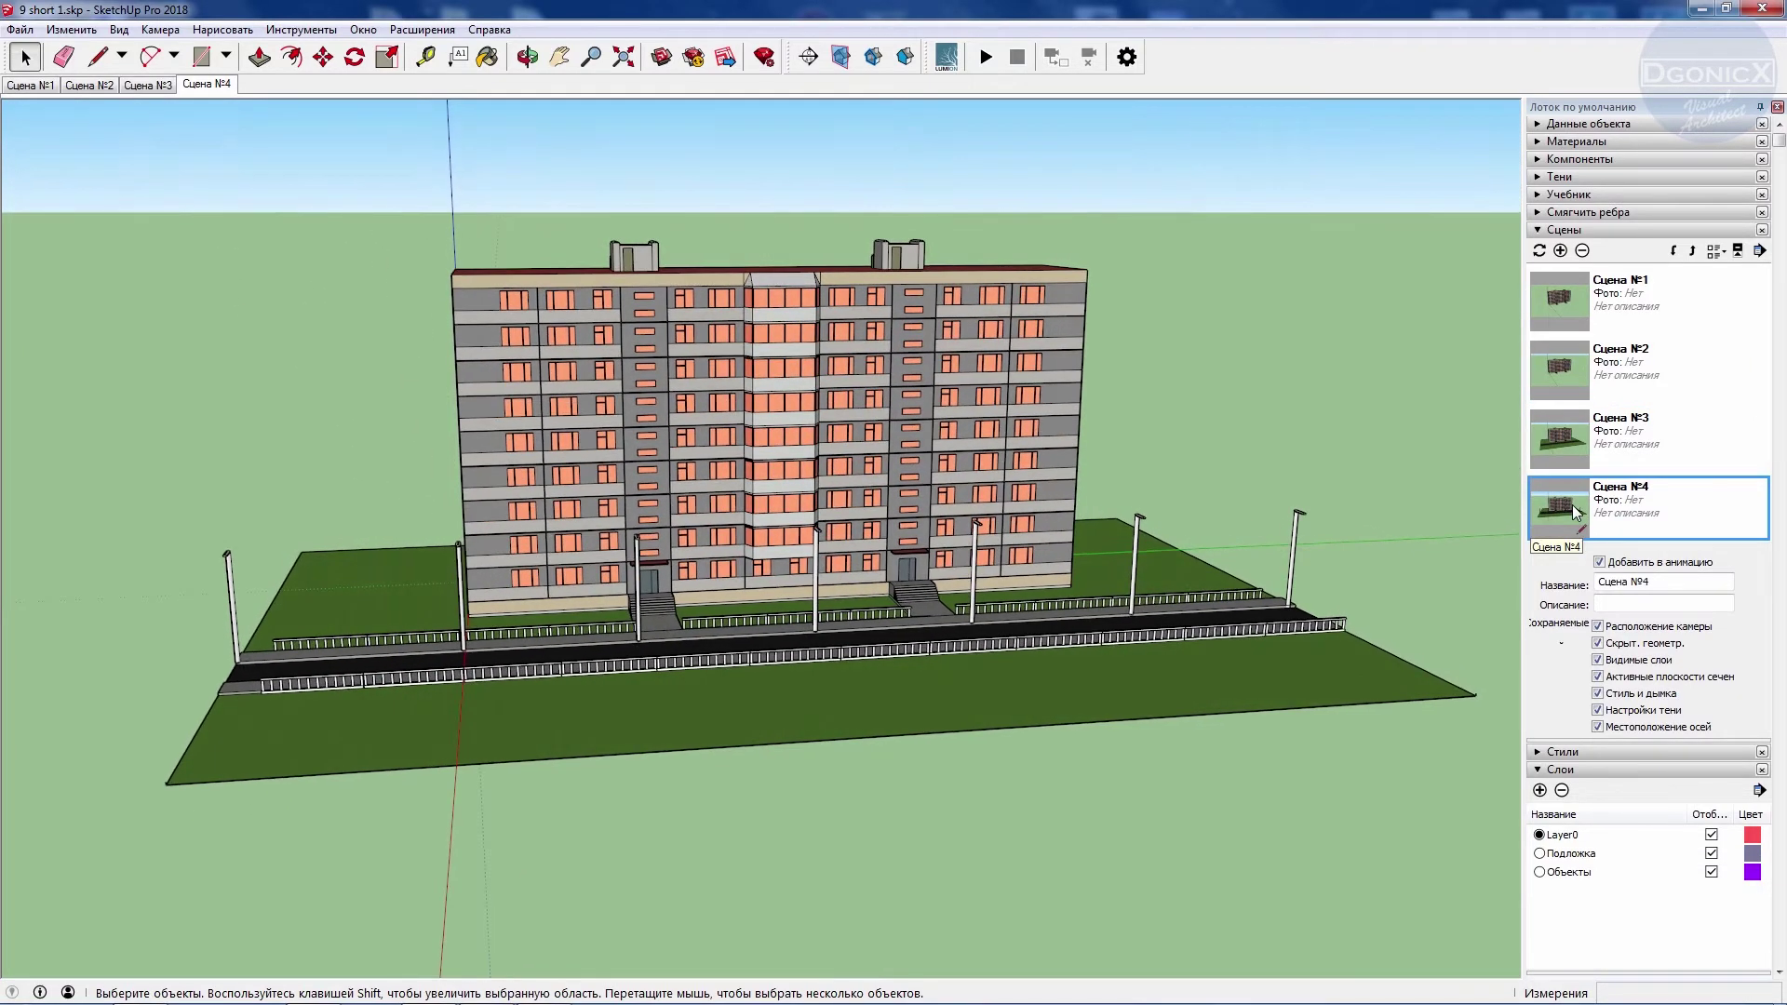
Select the three lamp posts in front of the building and hide them.
scroll(717, 591, "up", 3)
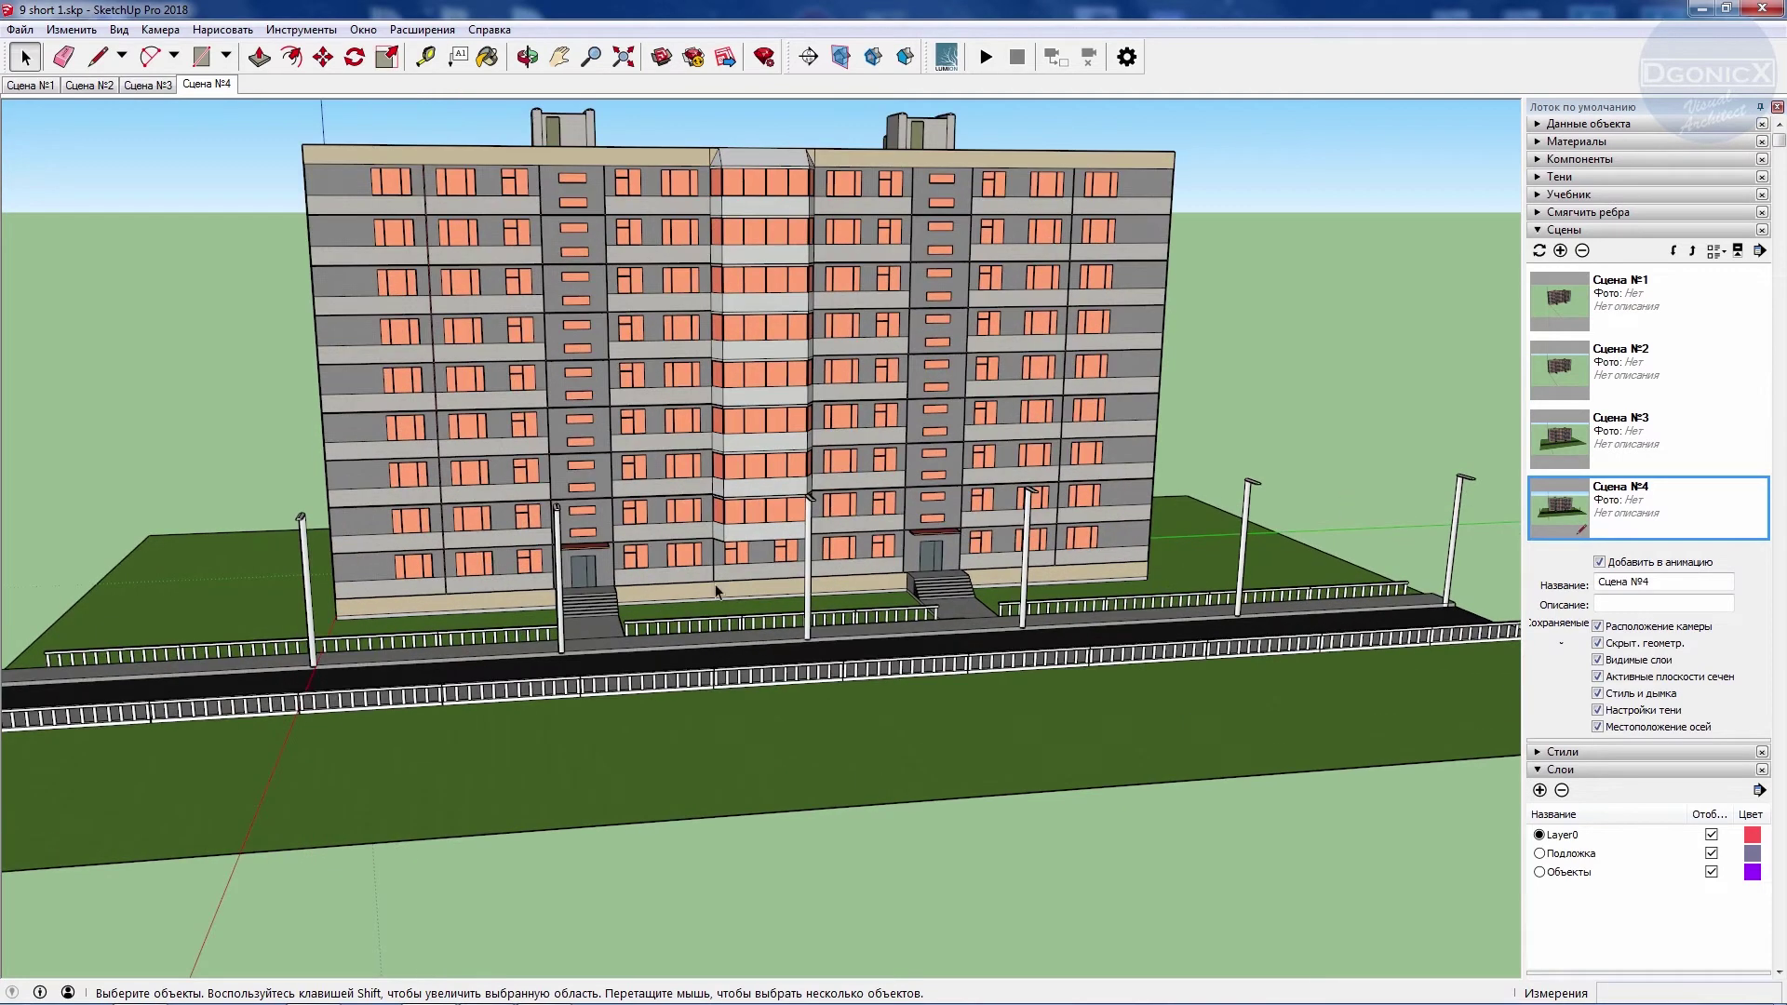
left_click(559, 561)
left_click(809, 556, "shift")
left_click(1028, 545, "shift")
right_click(1027, 546)
left_click(1070, 596)
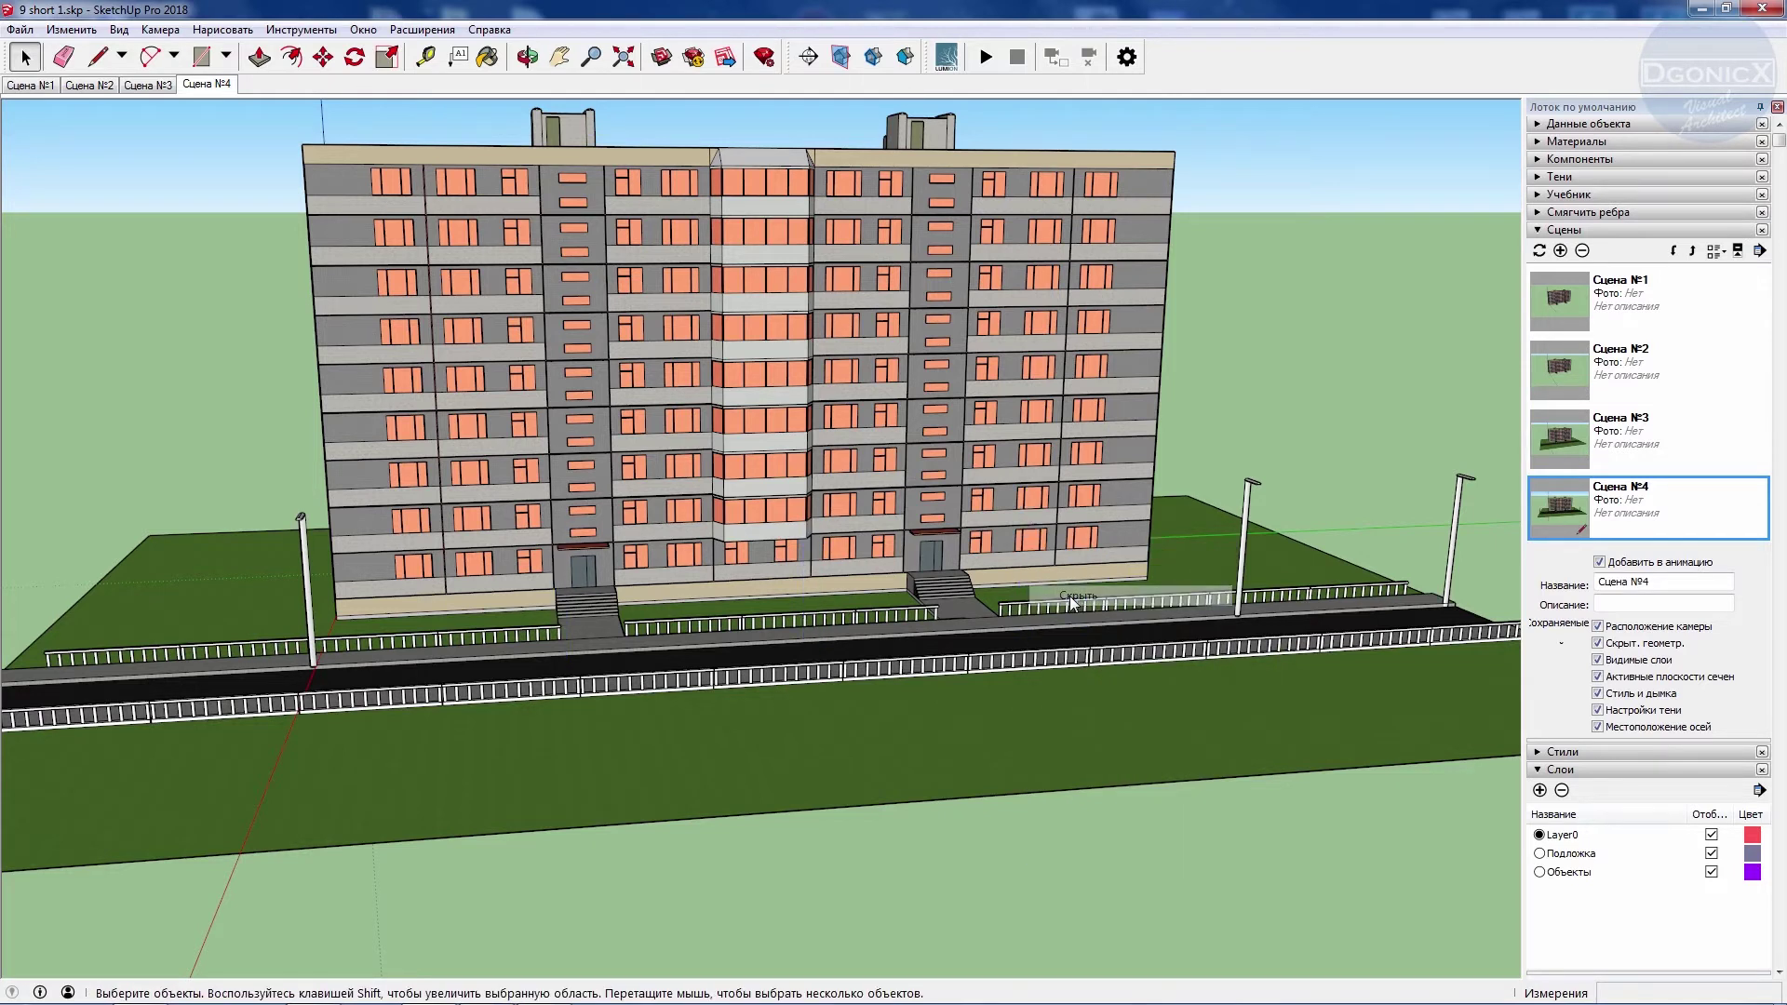
scroll(1241, 361, "down", 3)
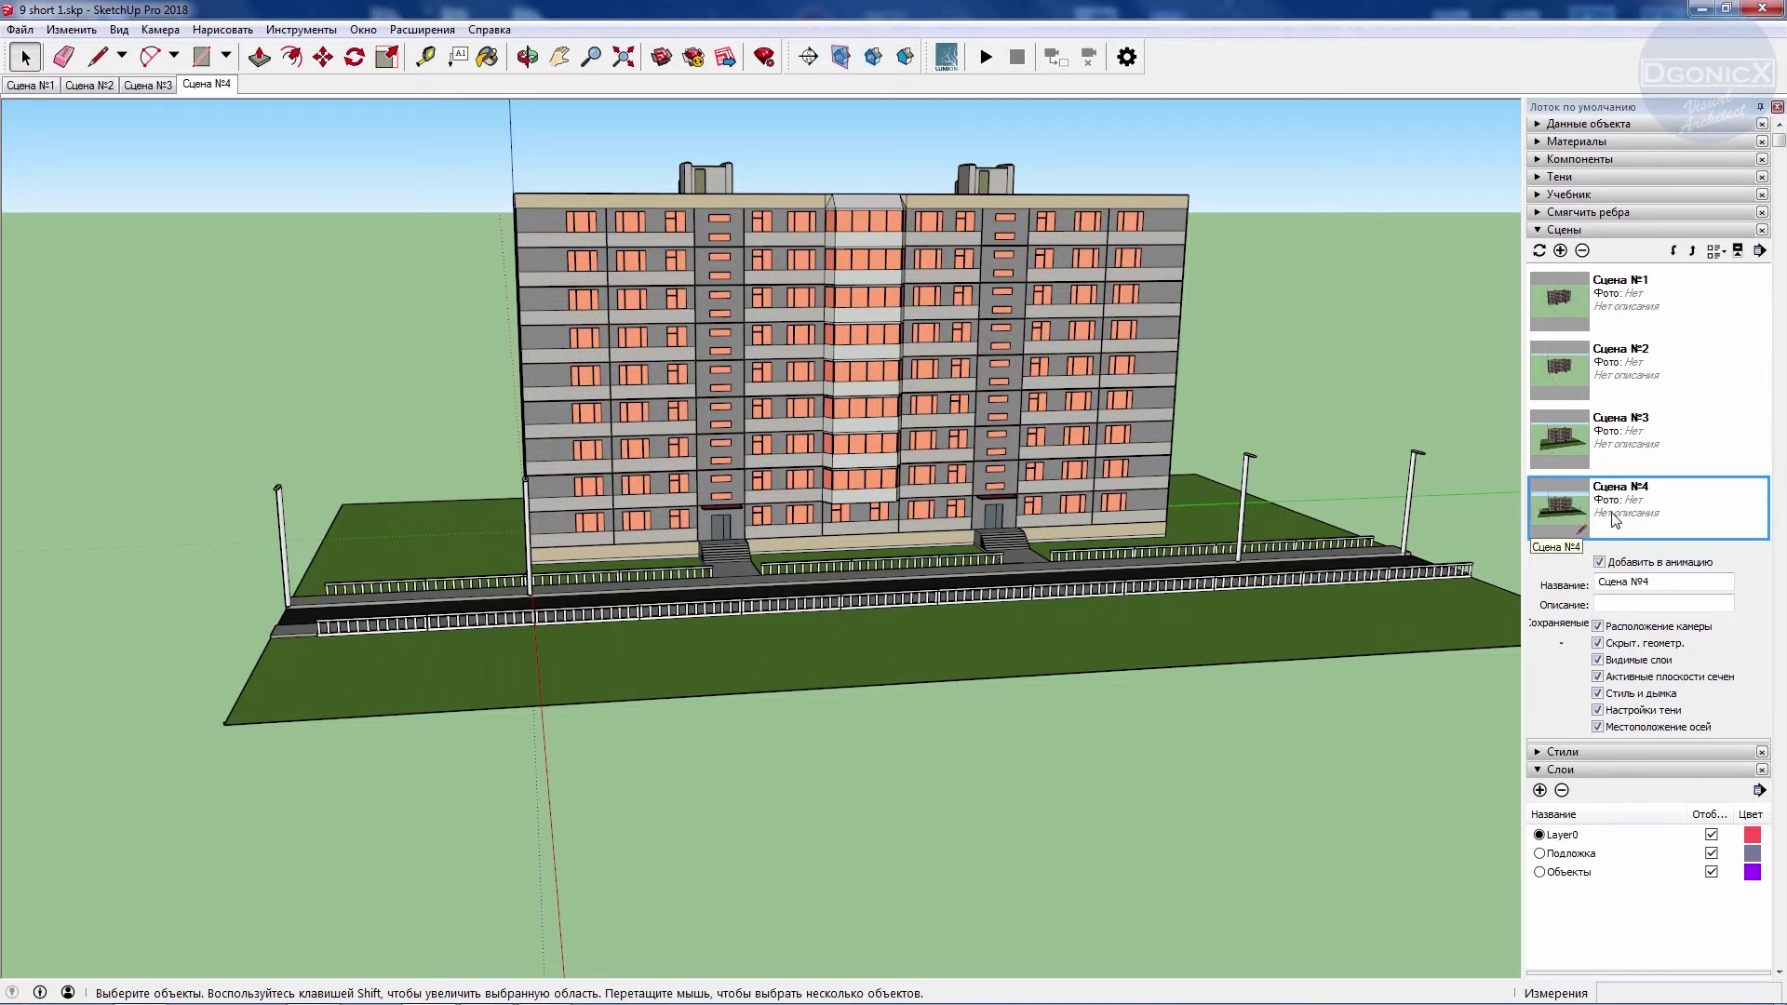
Update Сцена №4 to keep the lamp posts hidden, then pick Сцена №3.
left_click(1540, 250)
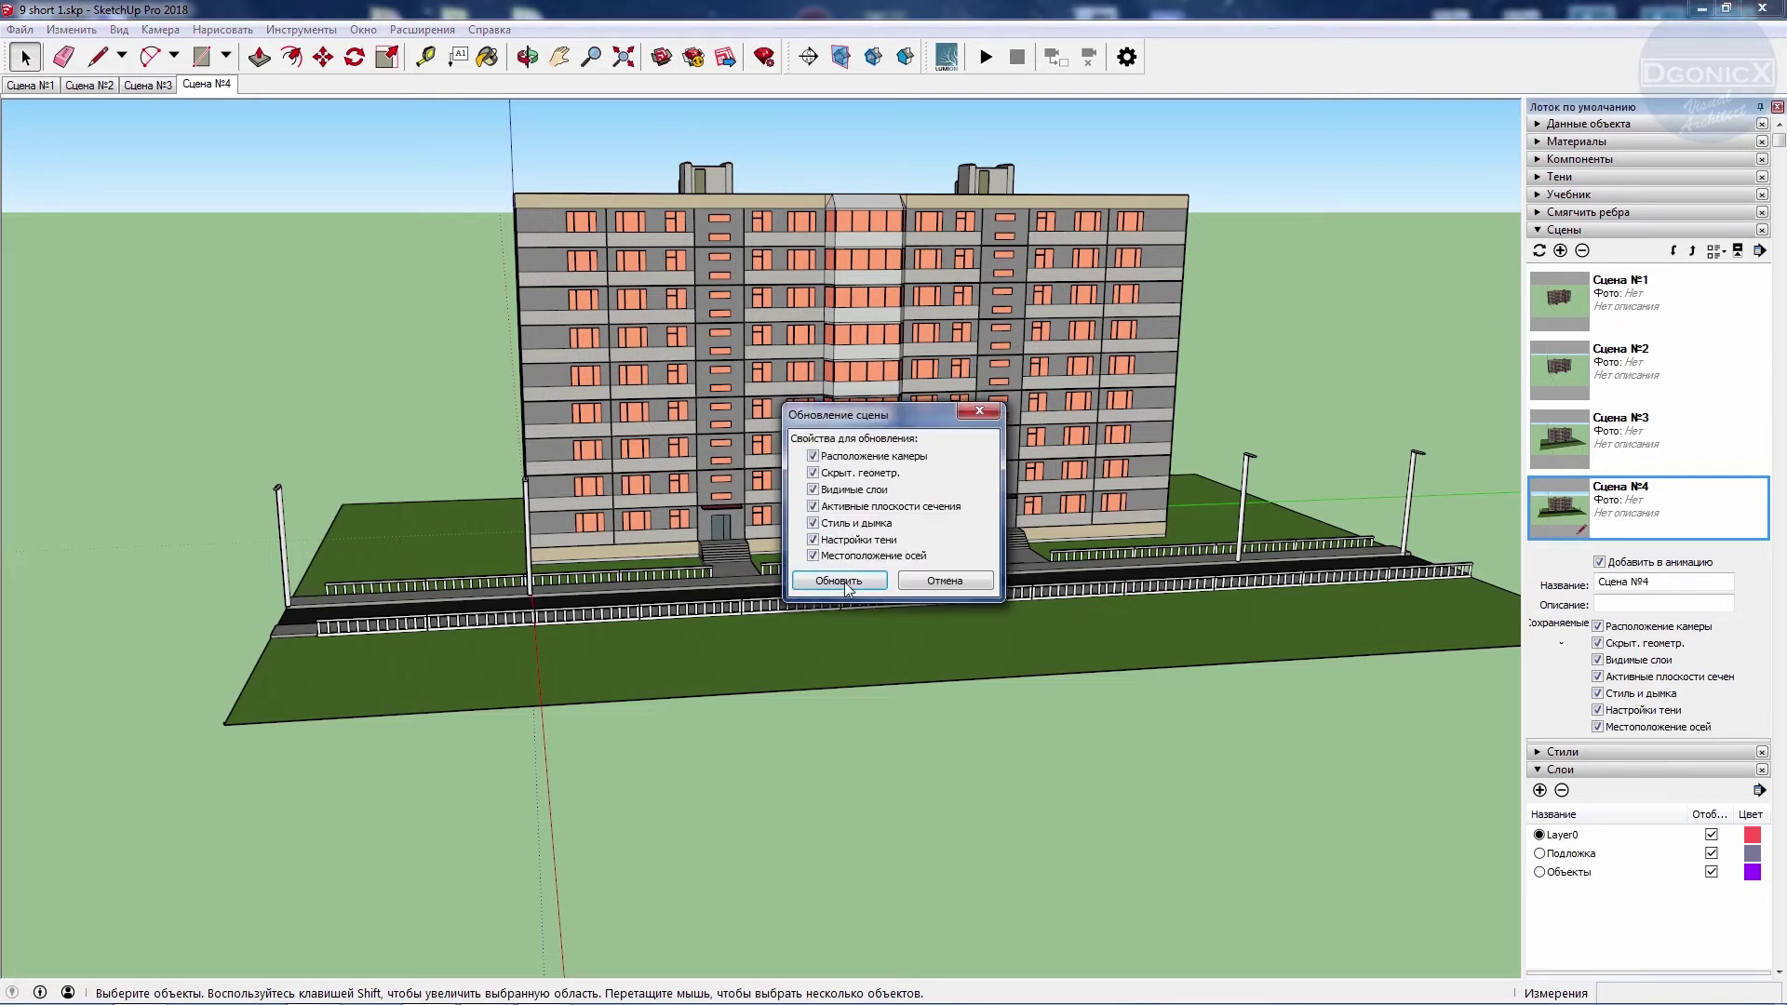
left_click(849, 580)
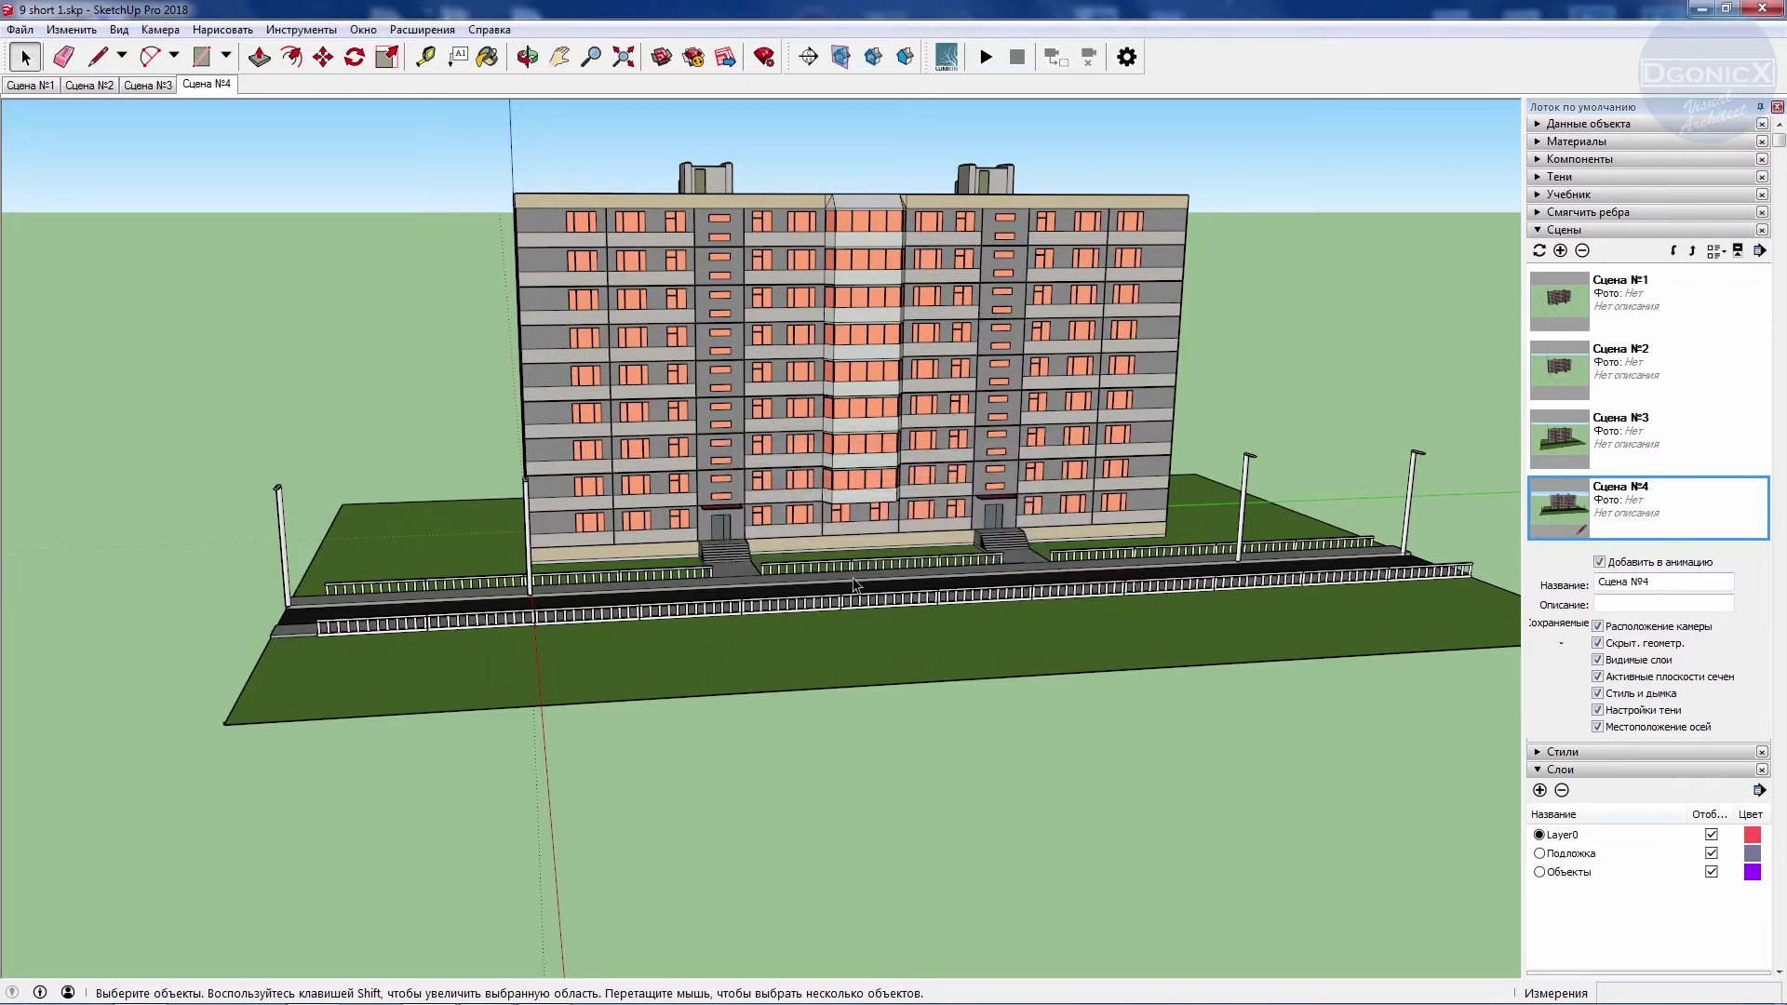
left_click(1556, 445)
double_click(1560, 445)
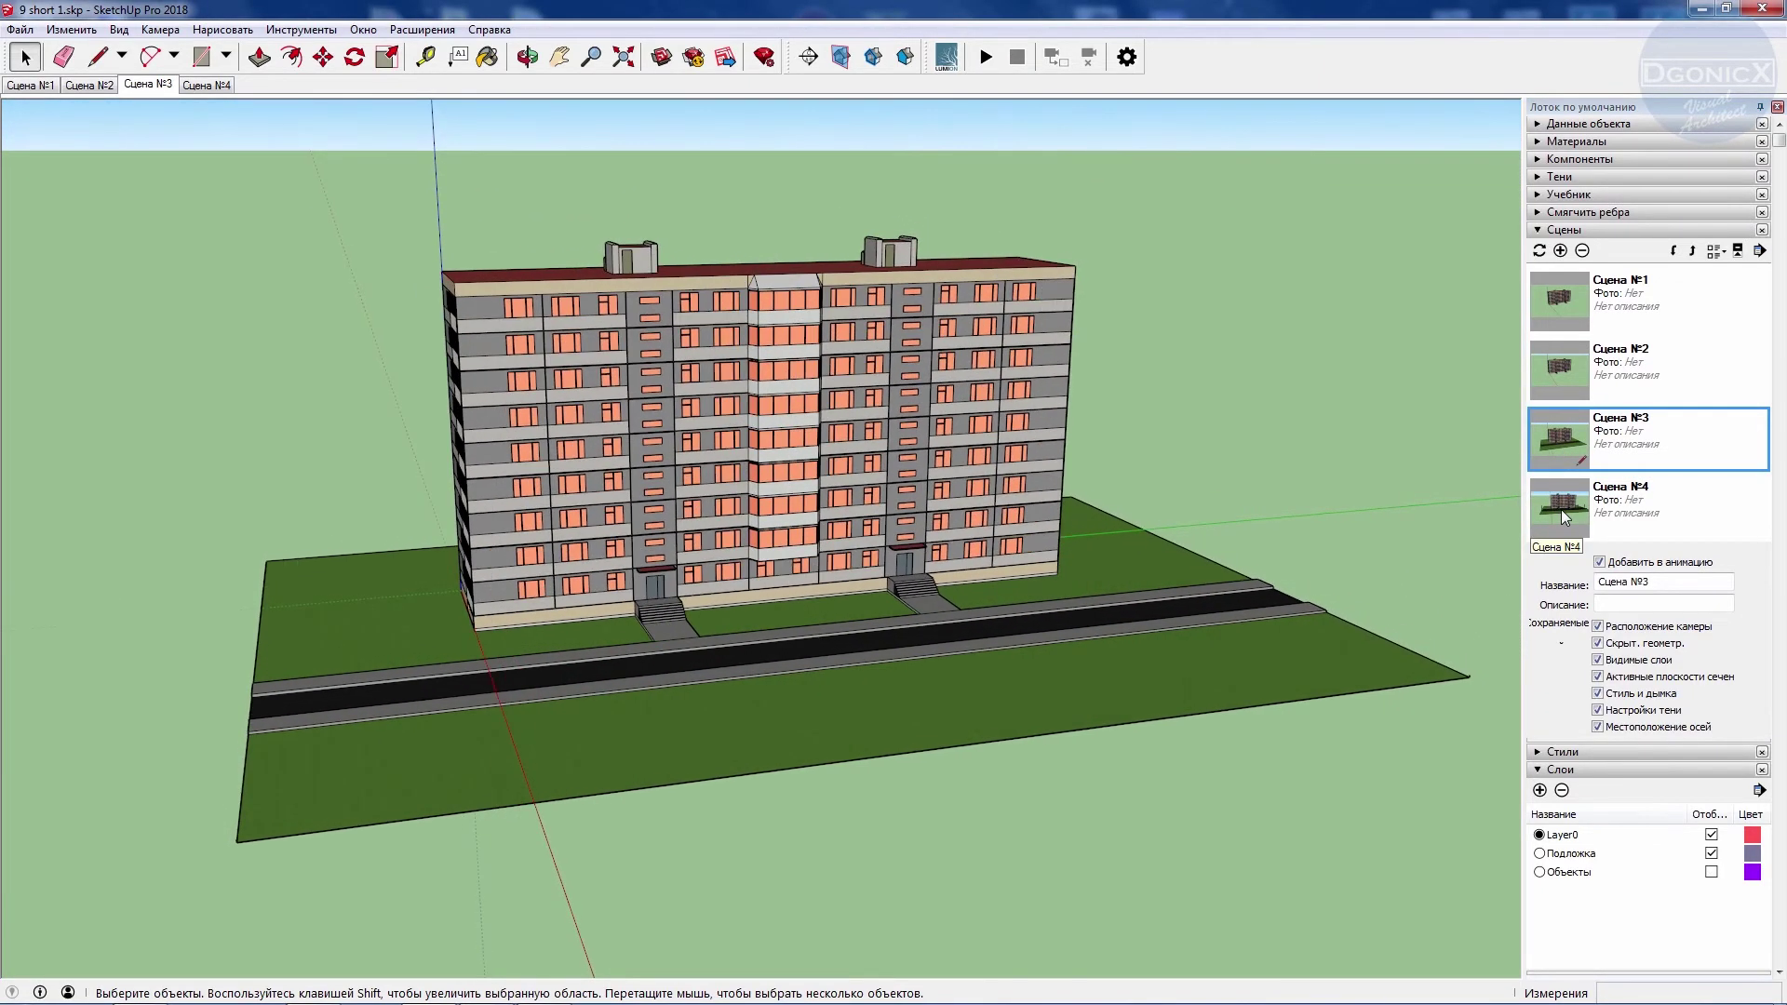
double_click(1561, 510)
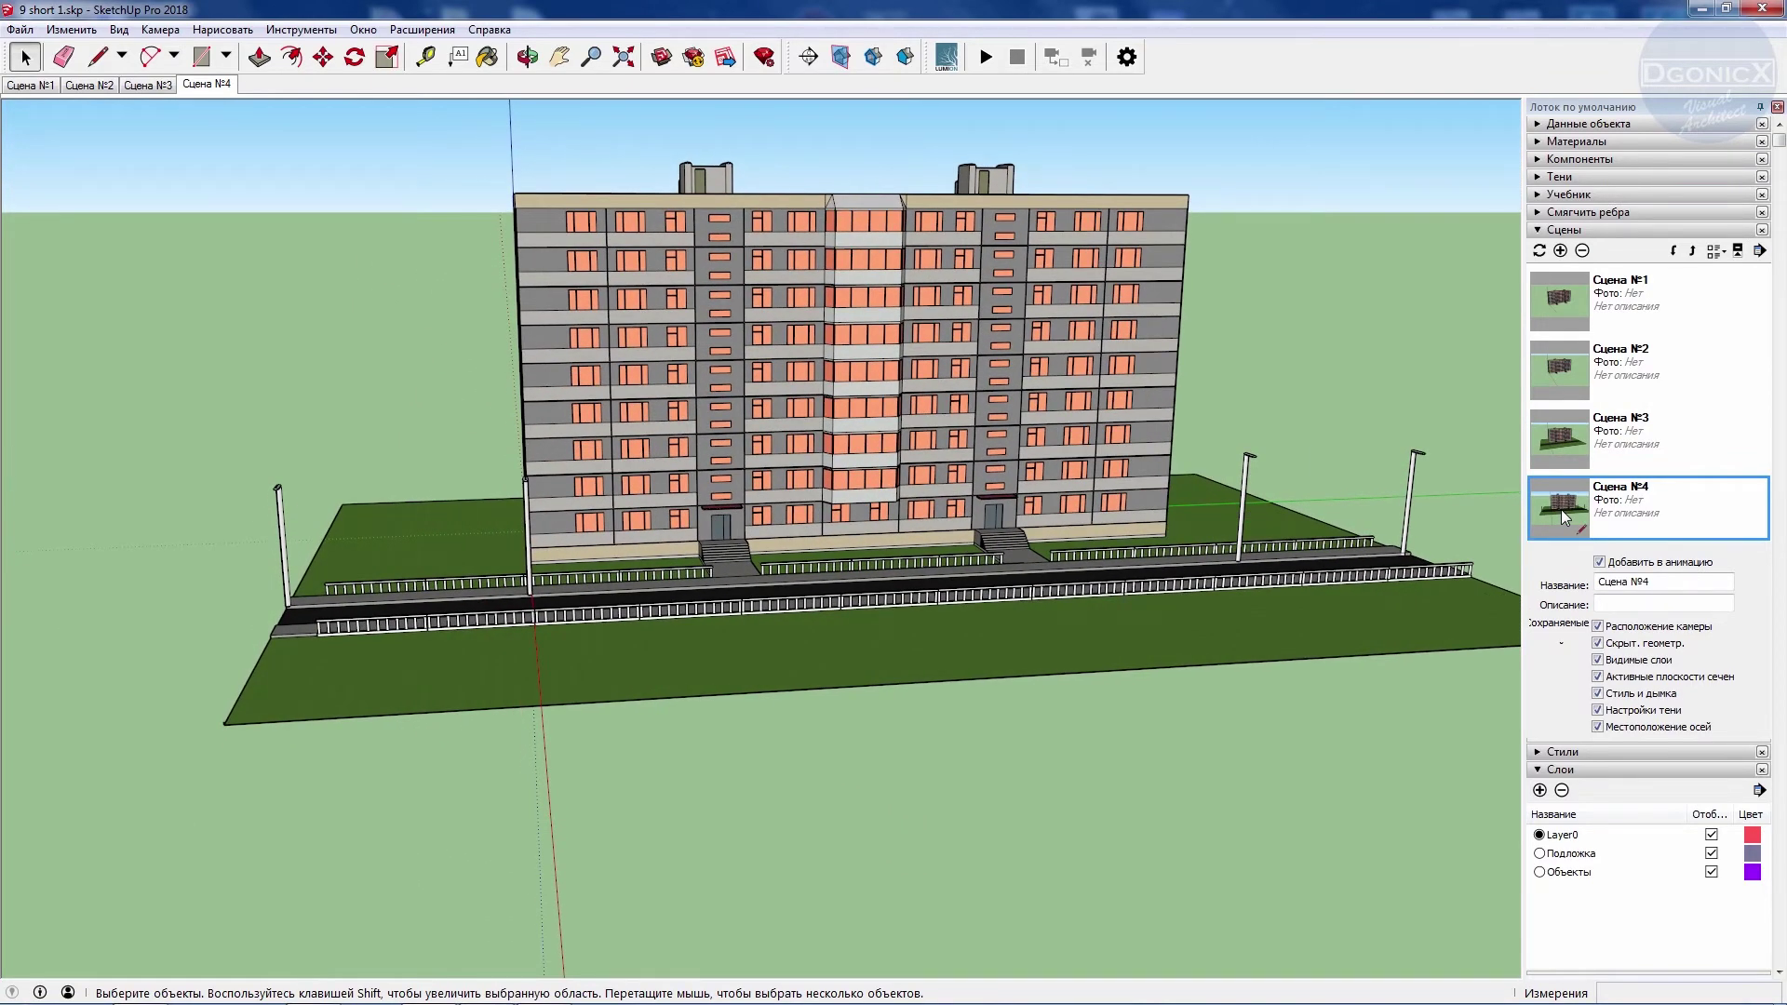
middle_click_drag(1253, 501, 1160, 470)
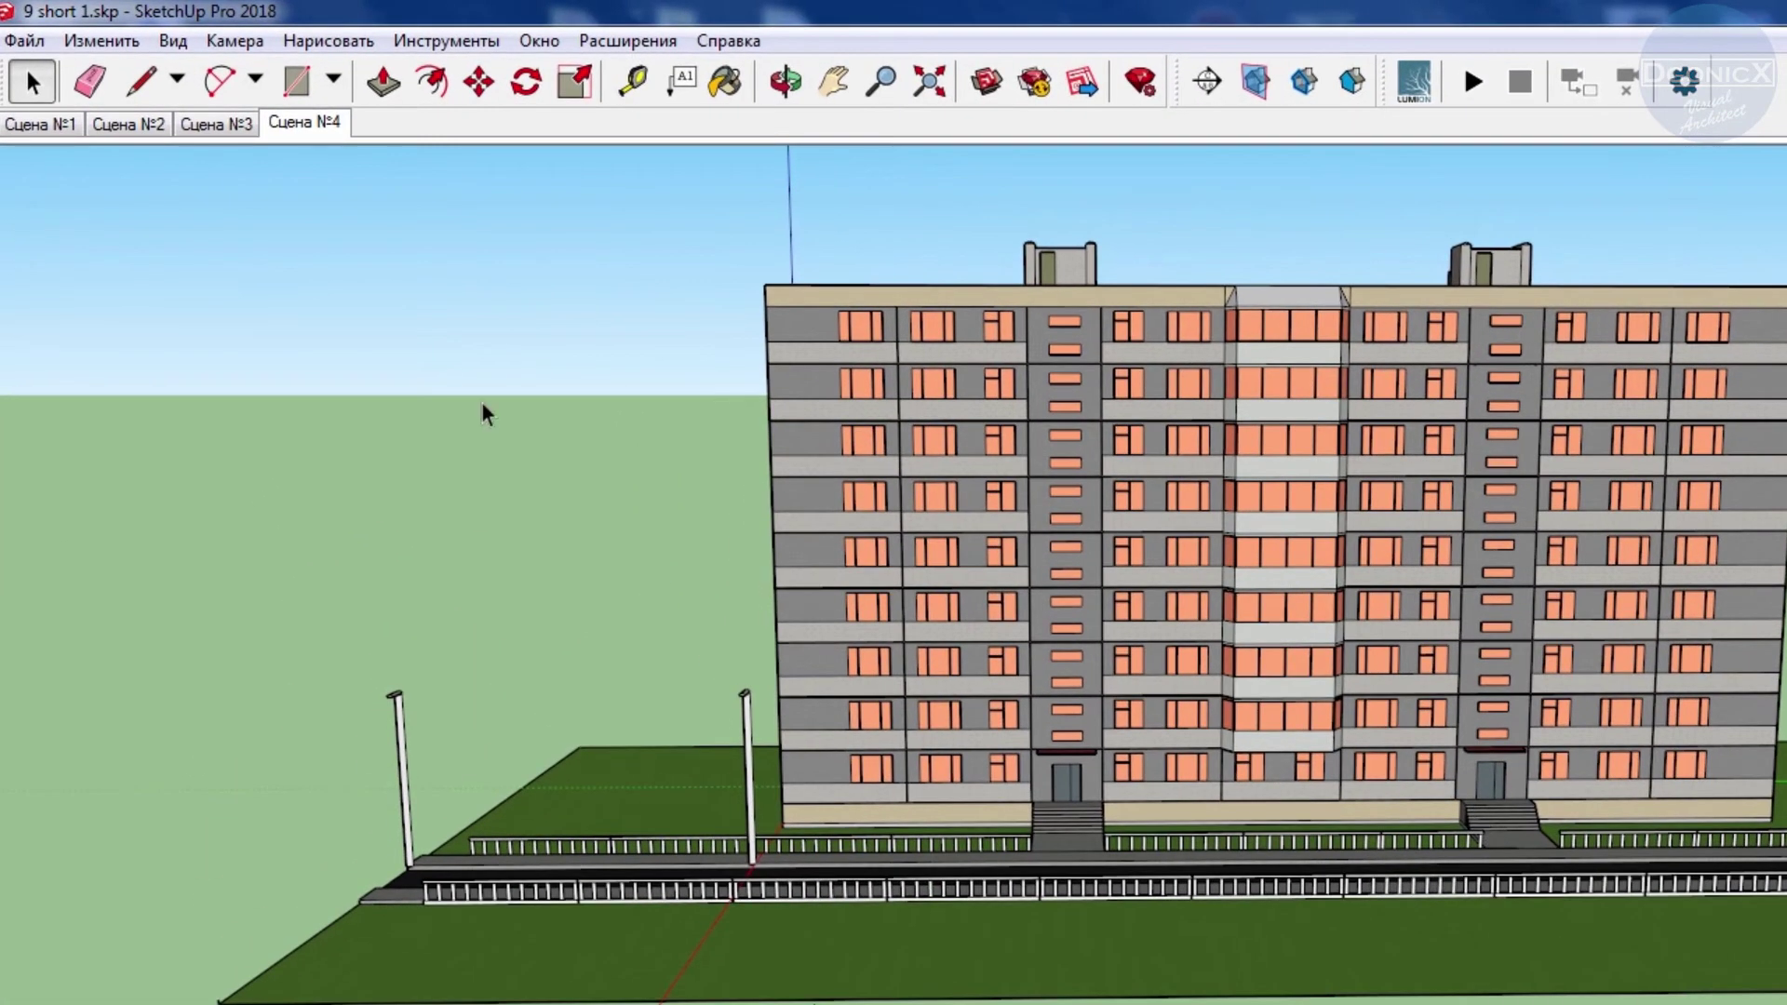
Show hidden geometry and unhide the three dashed lamp posts in front of the block.
left_click(121, 31)
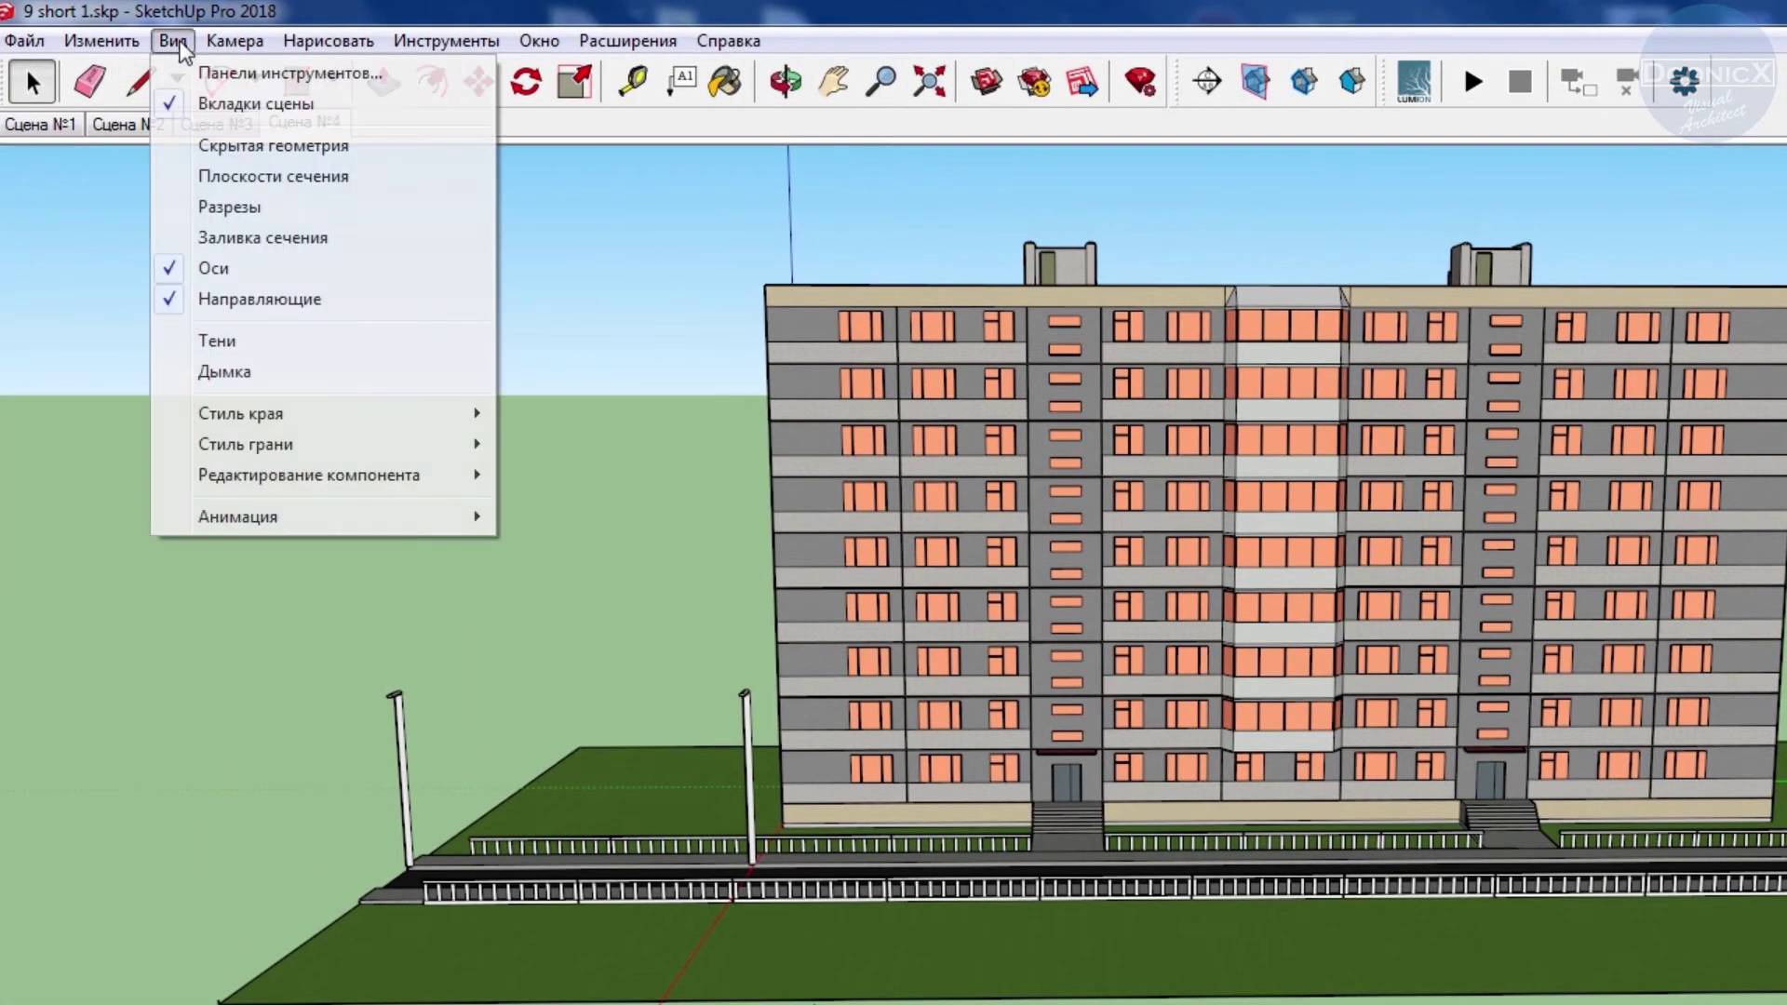
left_click(221, 148)
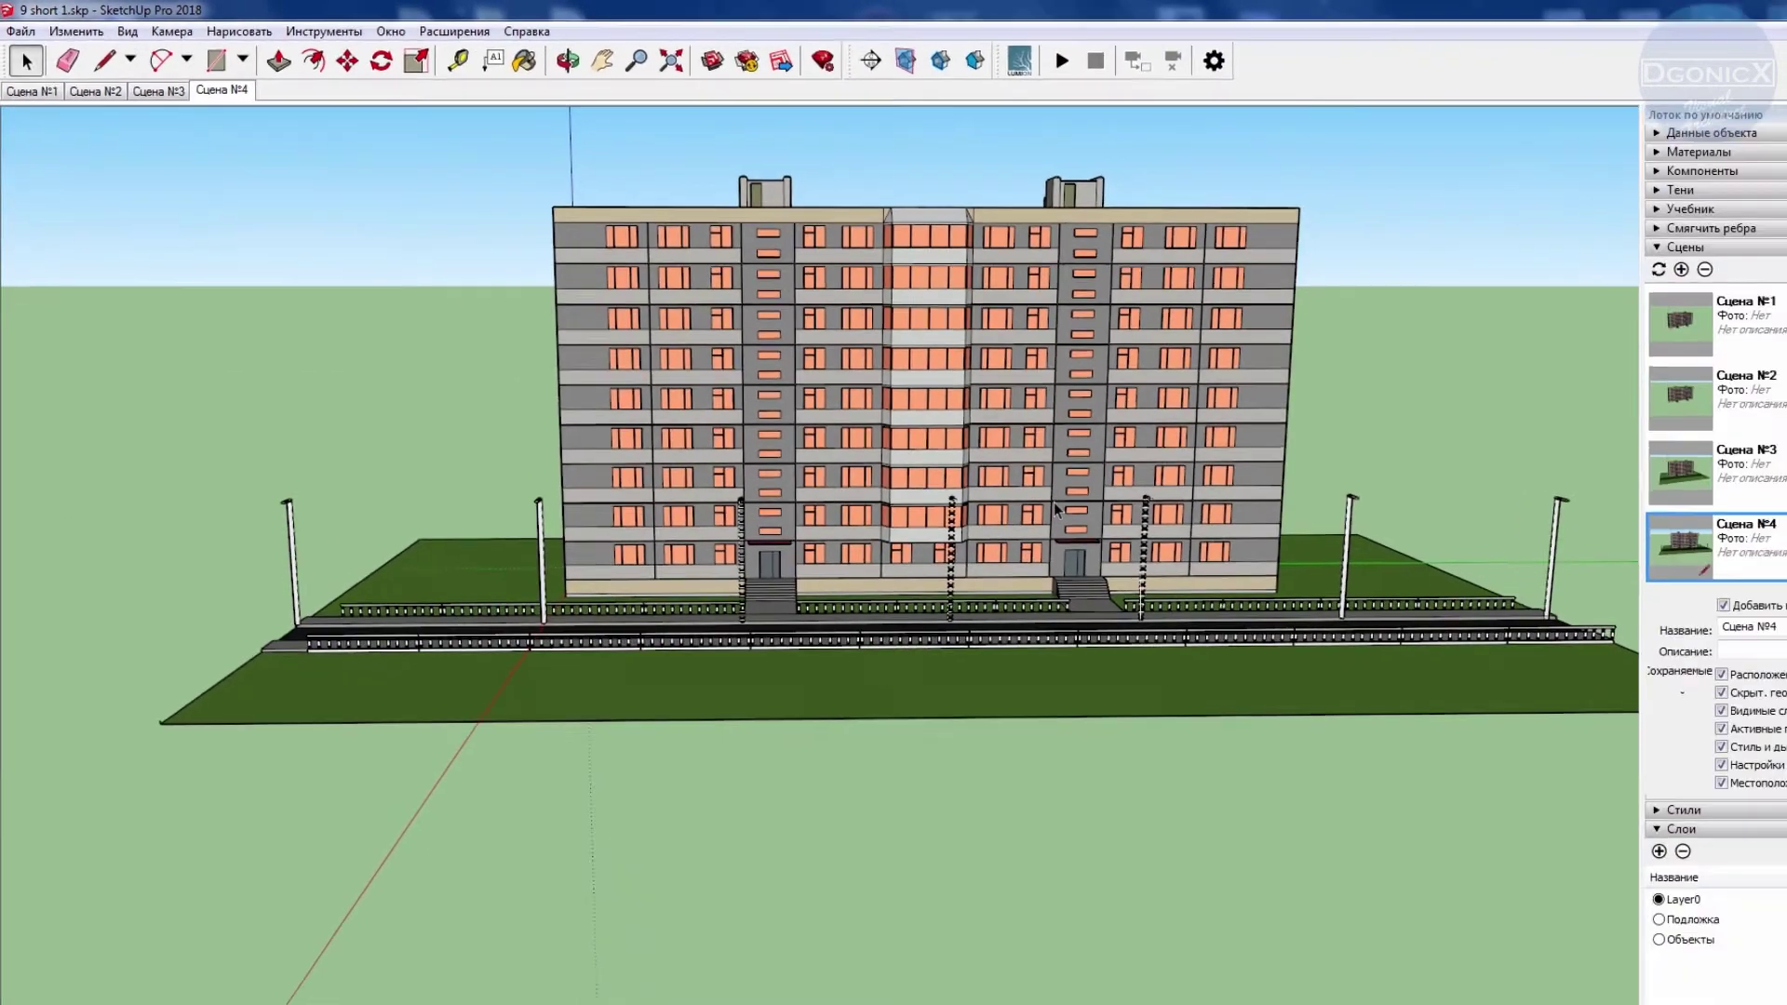
scroll(1056, 509, "up", 3)
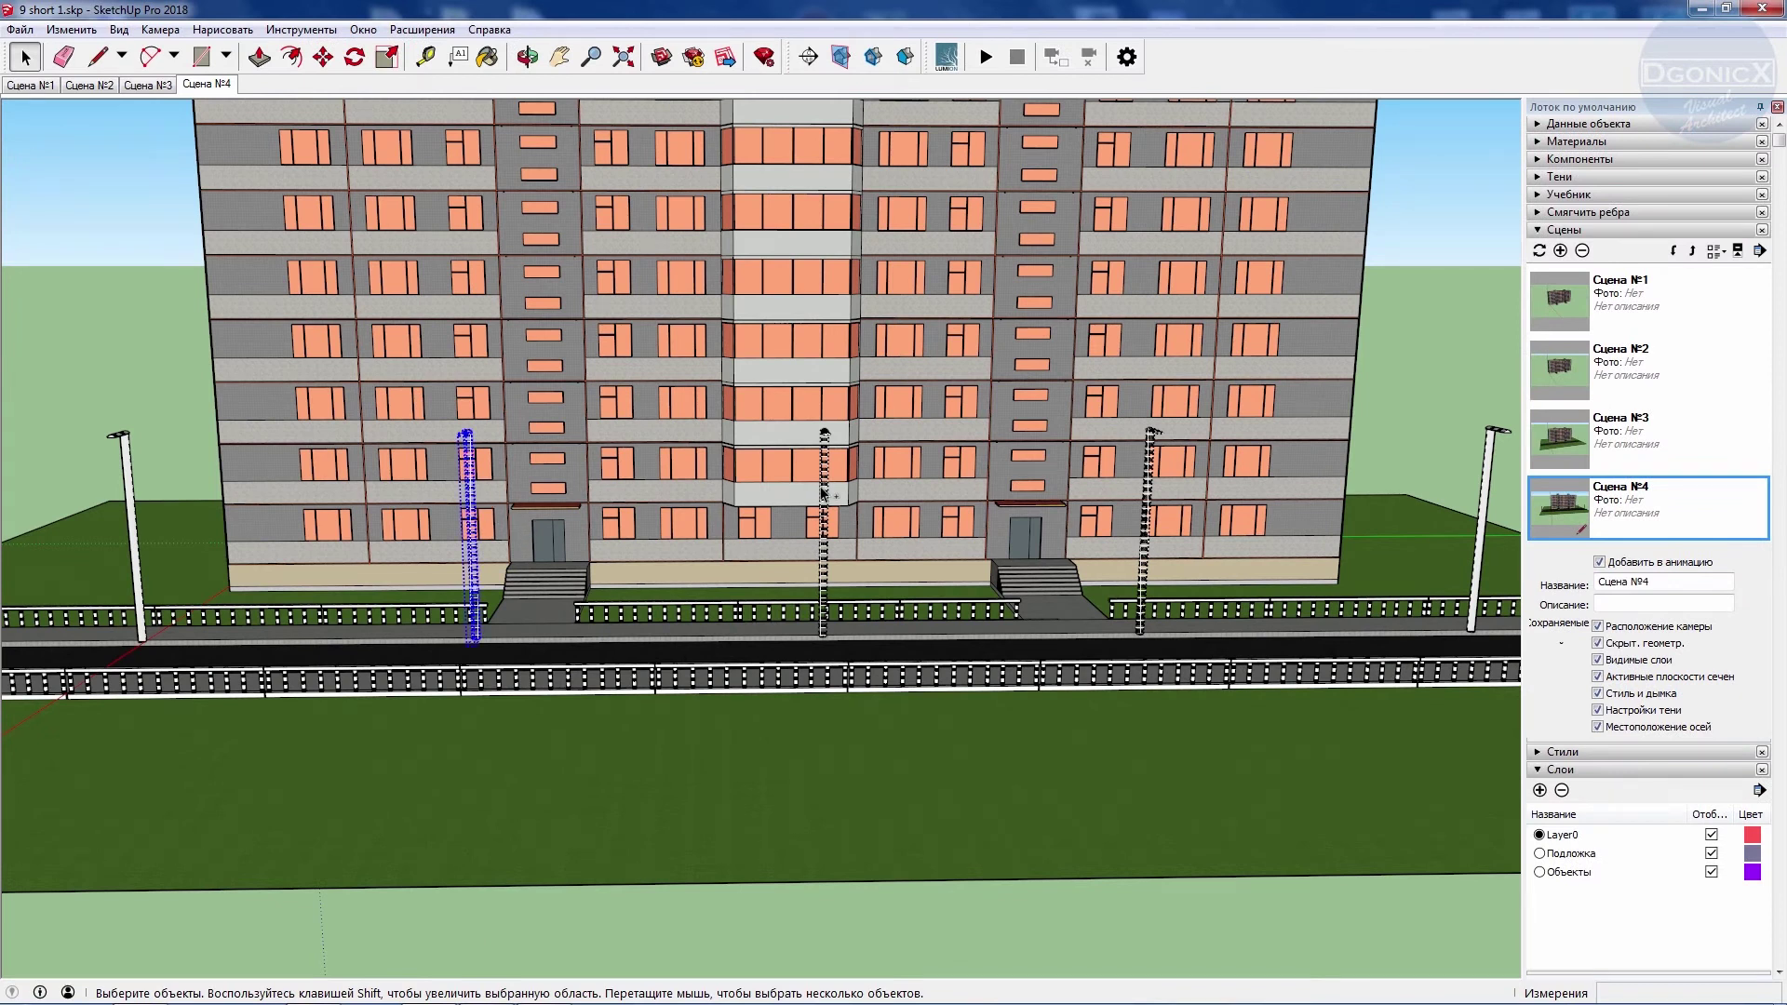
right_click(1151, 506)
left_click(1187, 549)
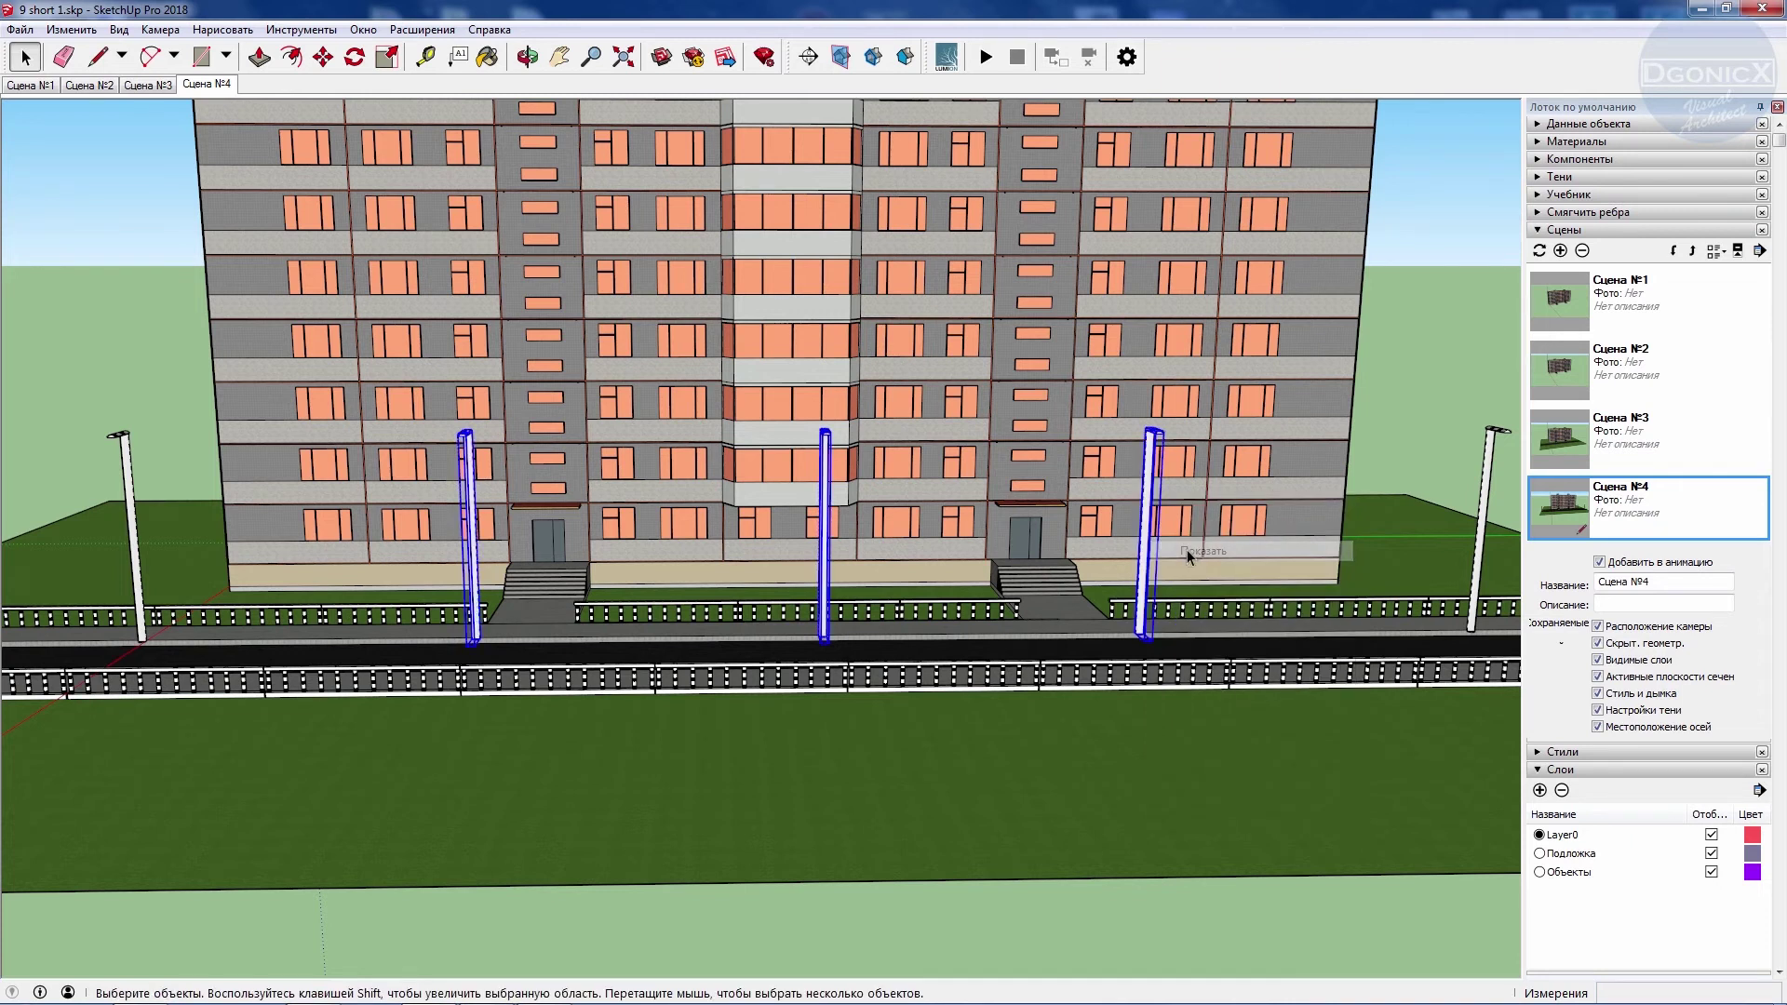
scroll(1124, 593, "down", 2)
scroll(1124, 593, "down", 2)
scroll(559, 523, "down", 2)
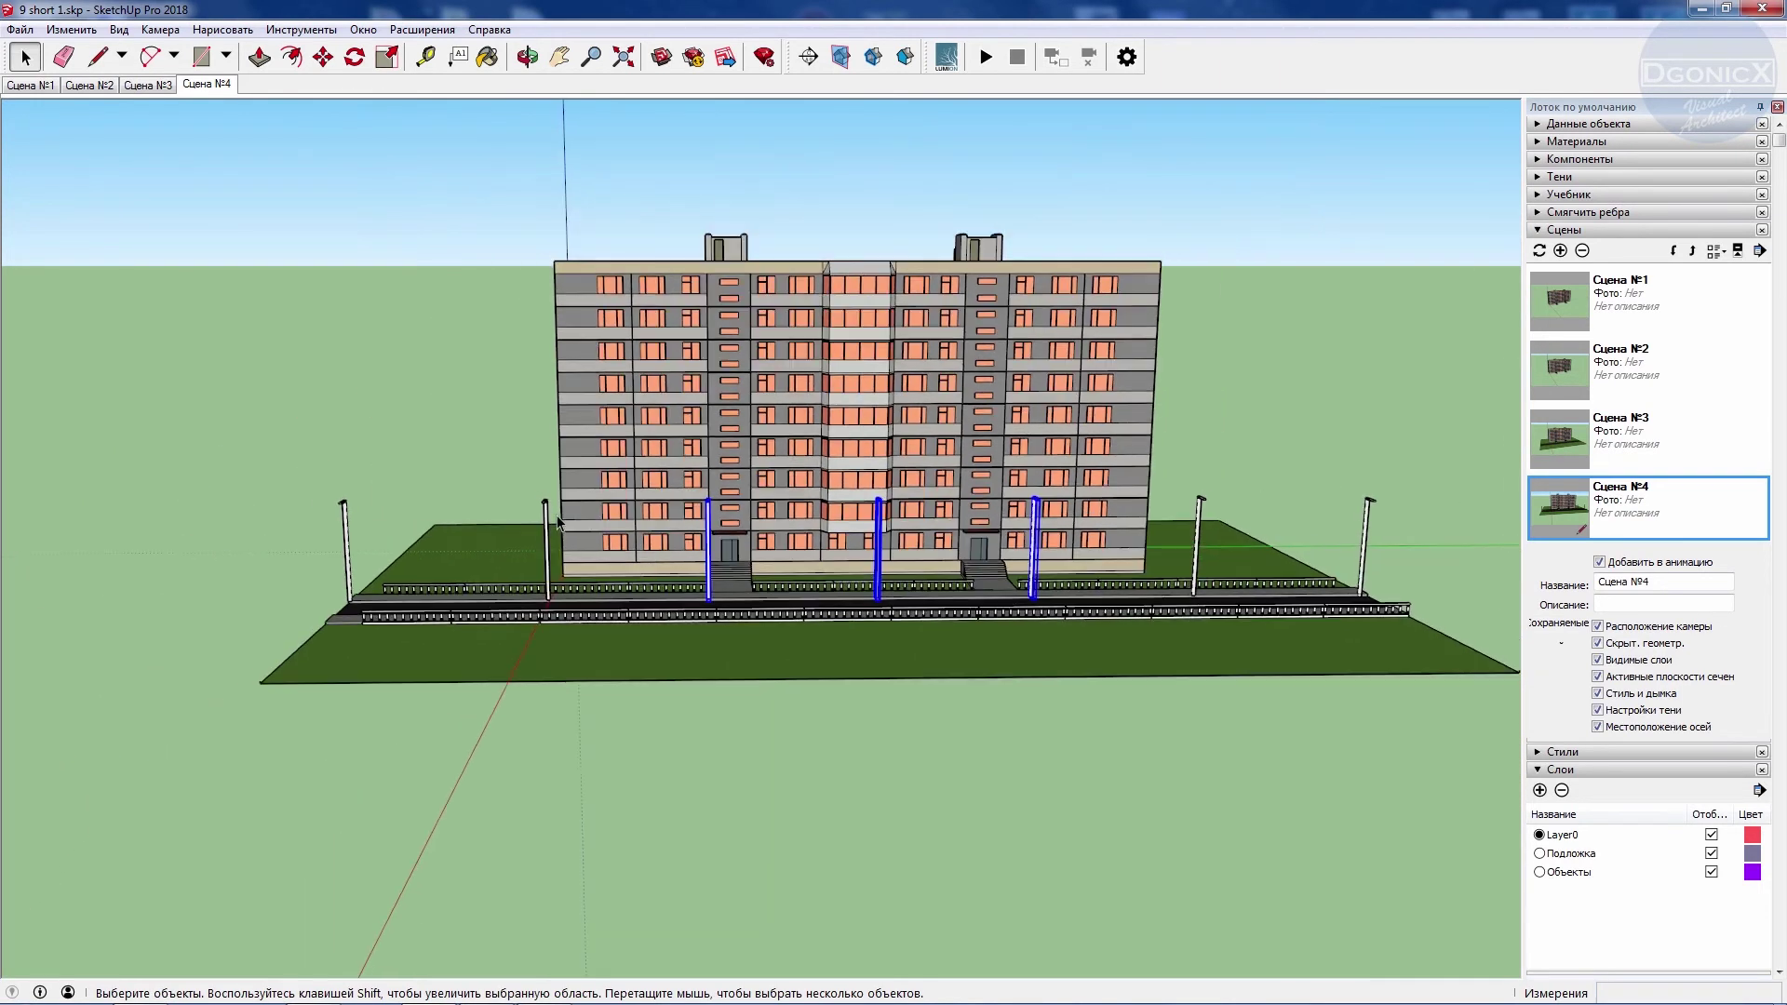
scroll(1117, 558, "up", 1)
left_click(1248, 359)
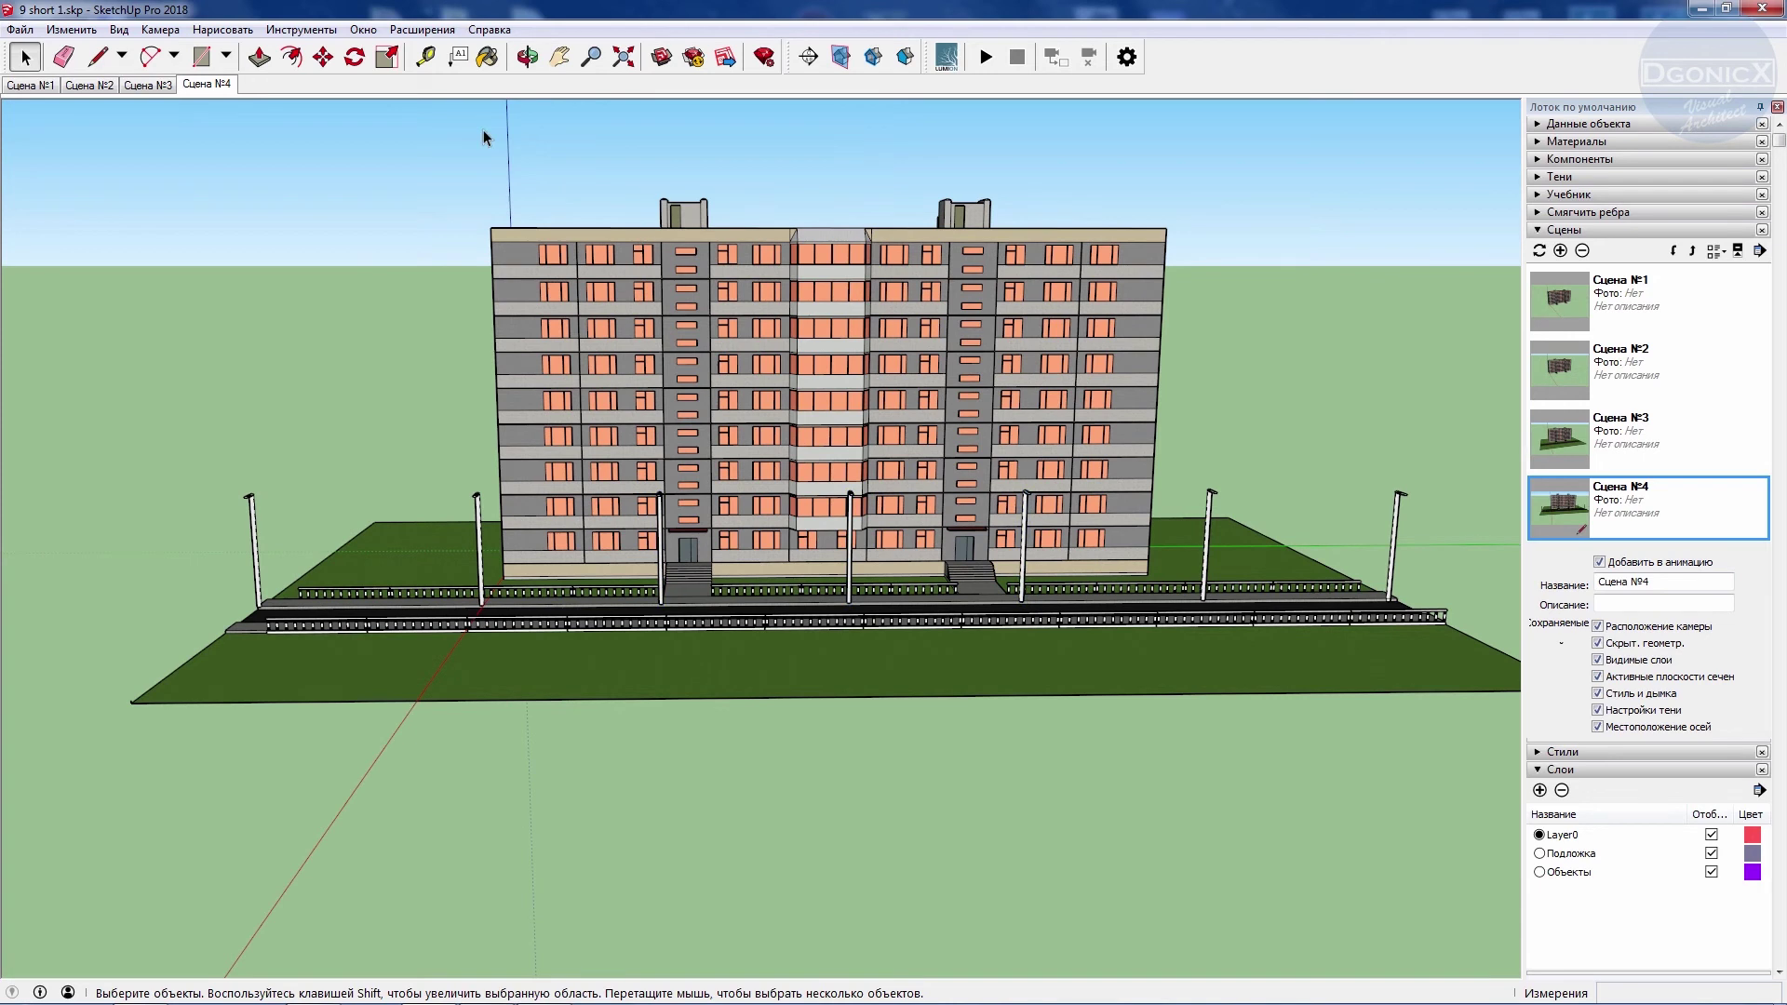
Save a lower front view with every lamp post as Сцена №5, comparing it with Сцена №4.
left_click(119, 29)
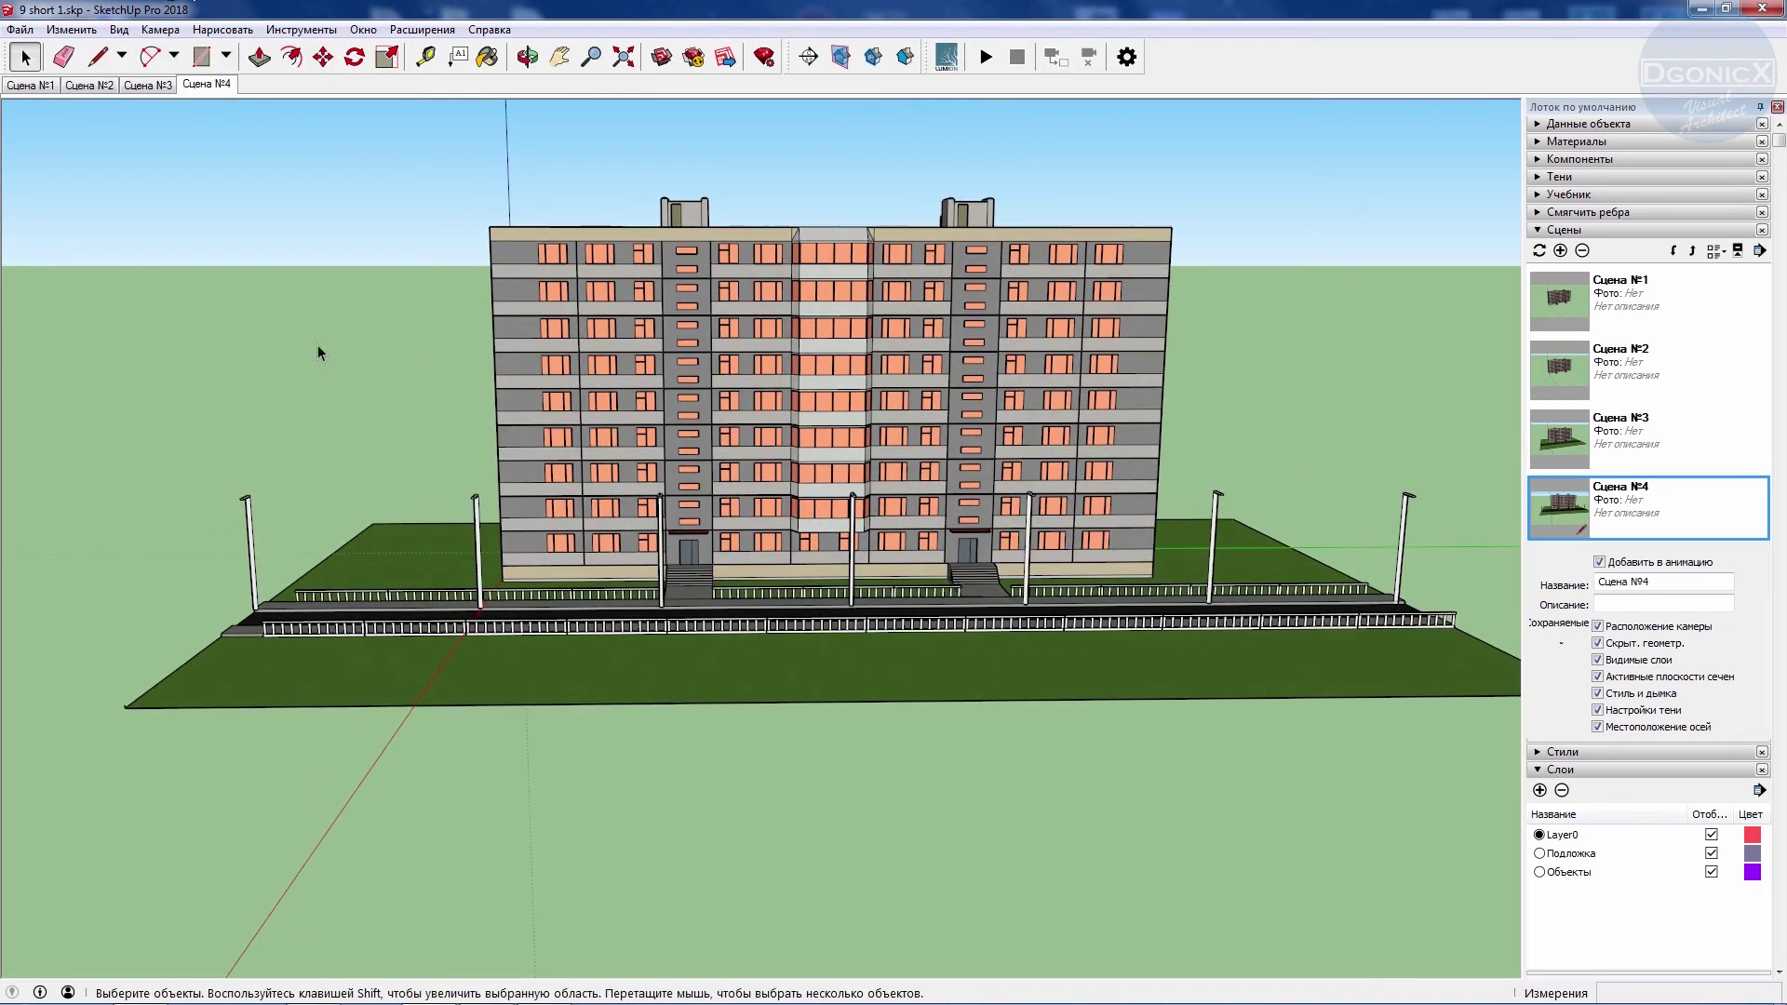
middle_click_drag(337, 343, 284, 313)
left_click(1561, 252)
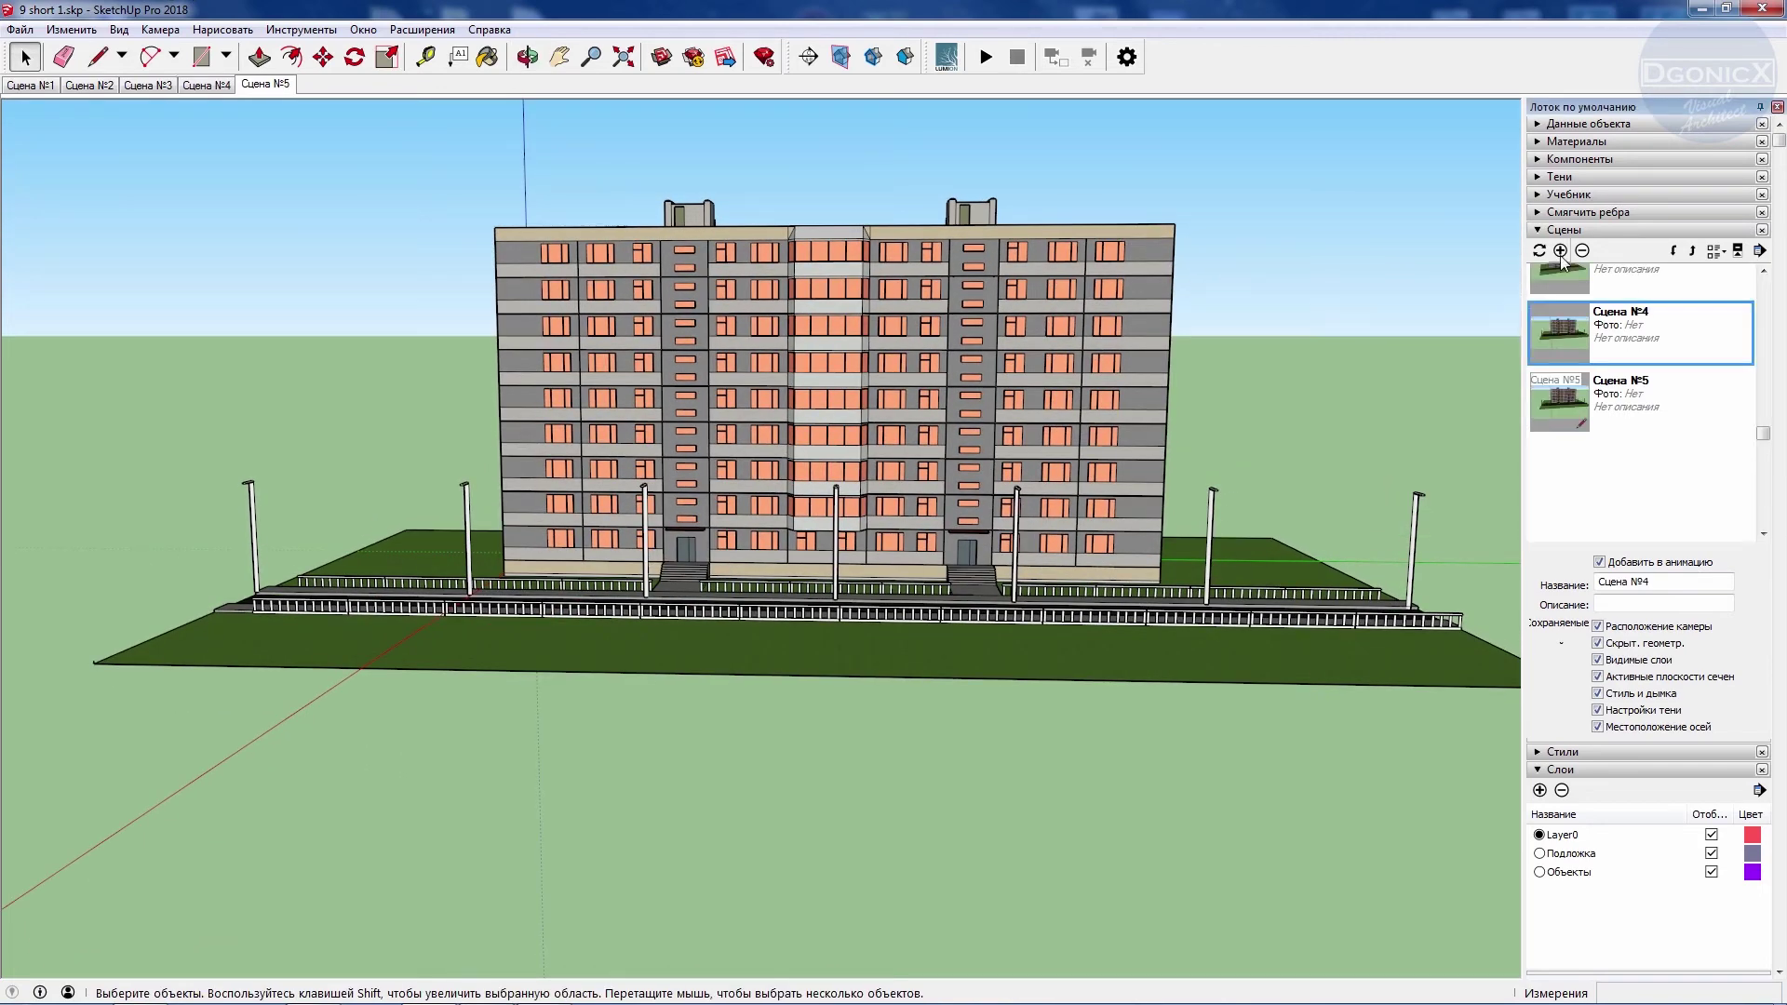
left_click(1559, 338)
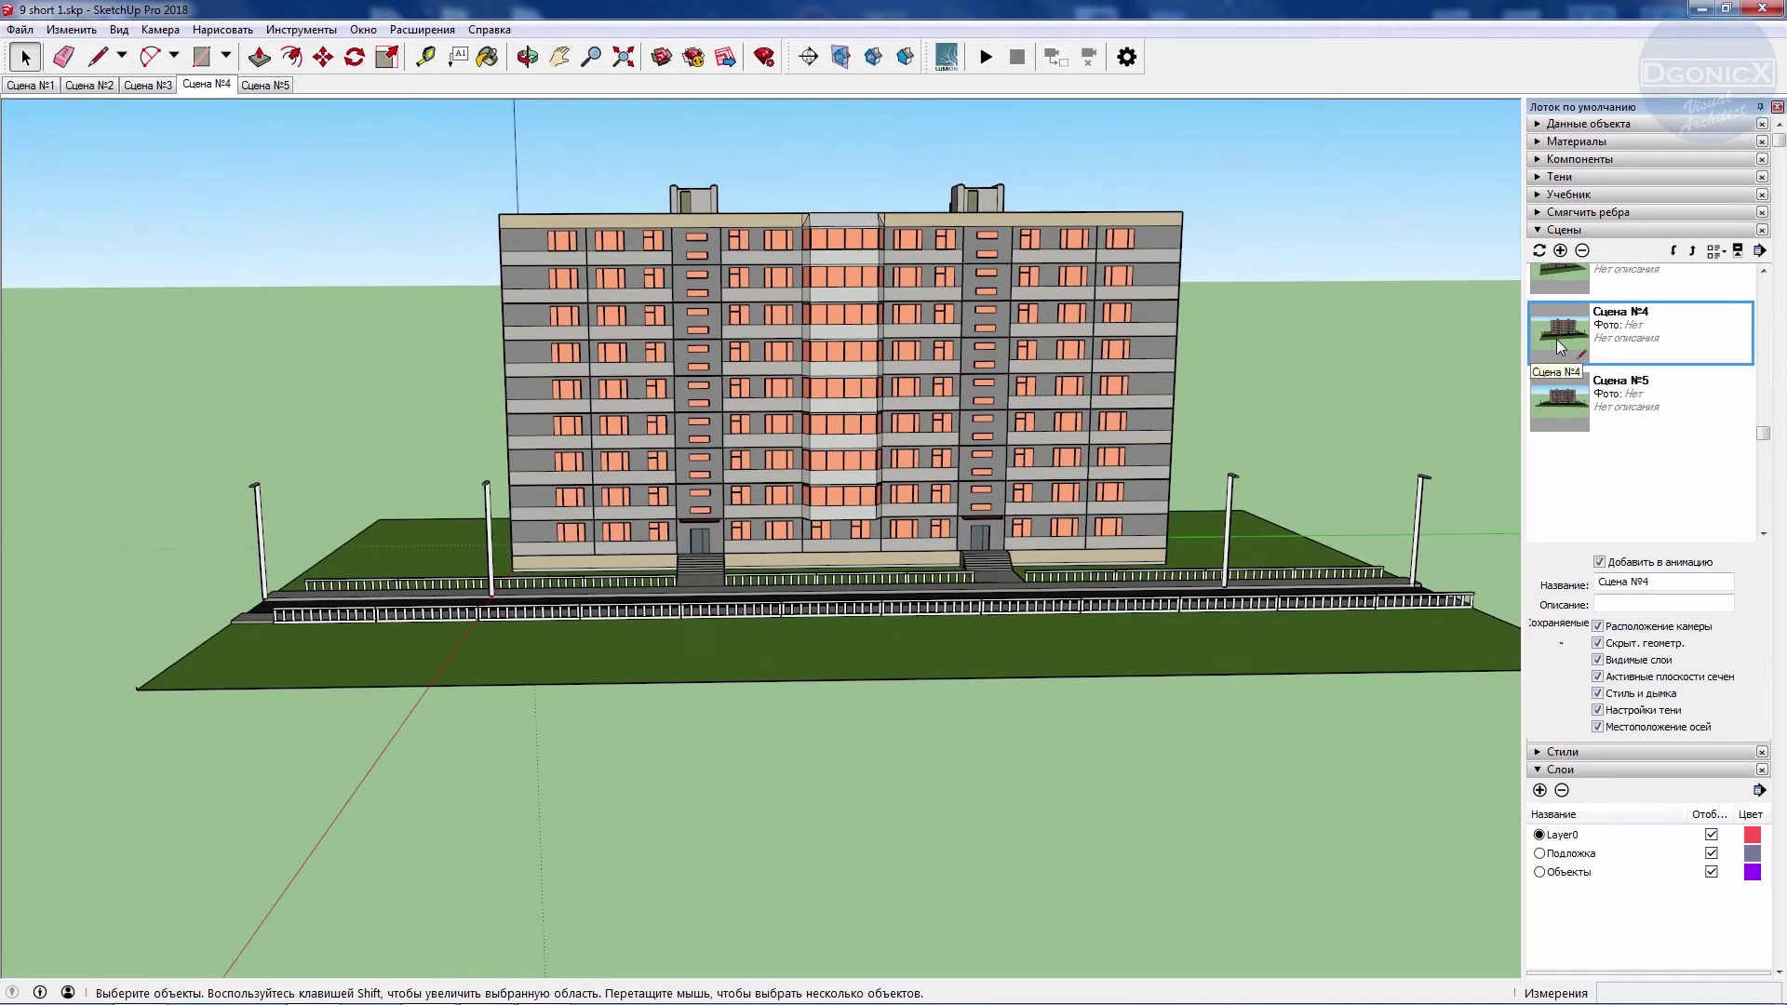
left_click(1572, 401)
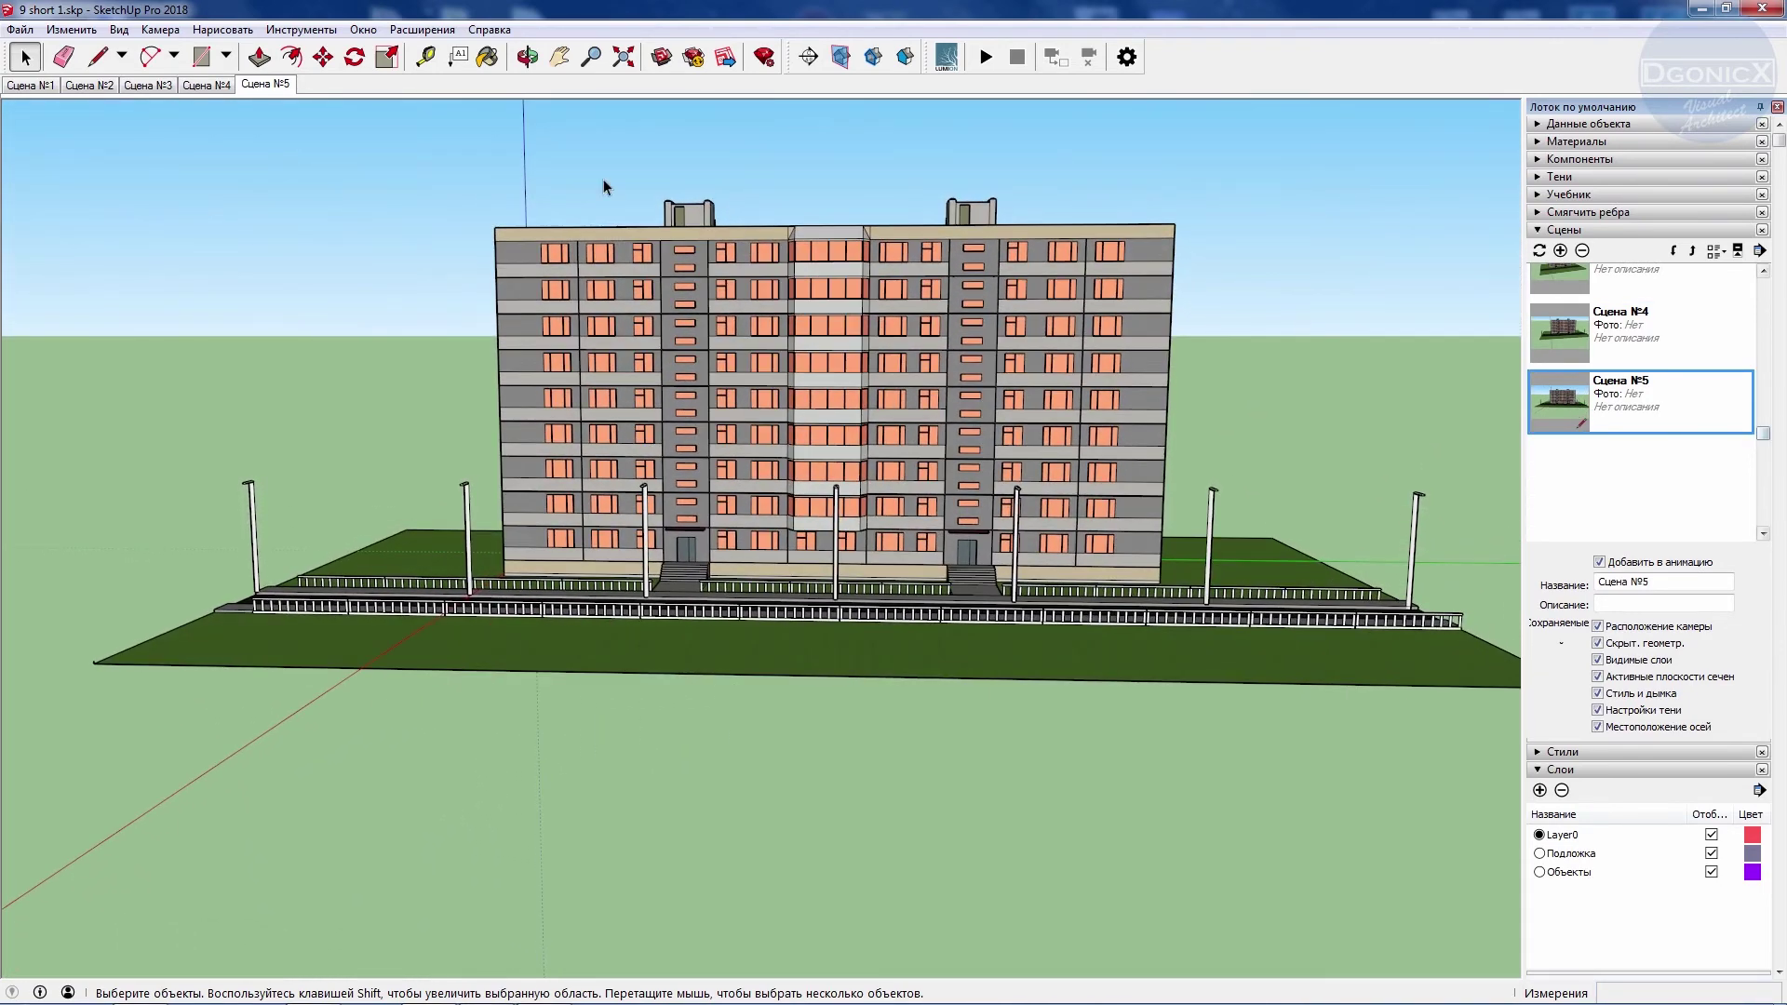
Go to Сцена №1 for animation playback, then like the Lumion animation video on YouTube.
left_click(30, 86)
right_click(30, 86)
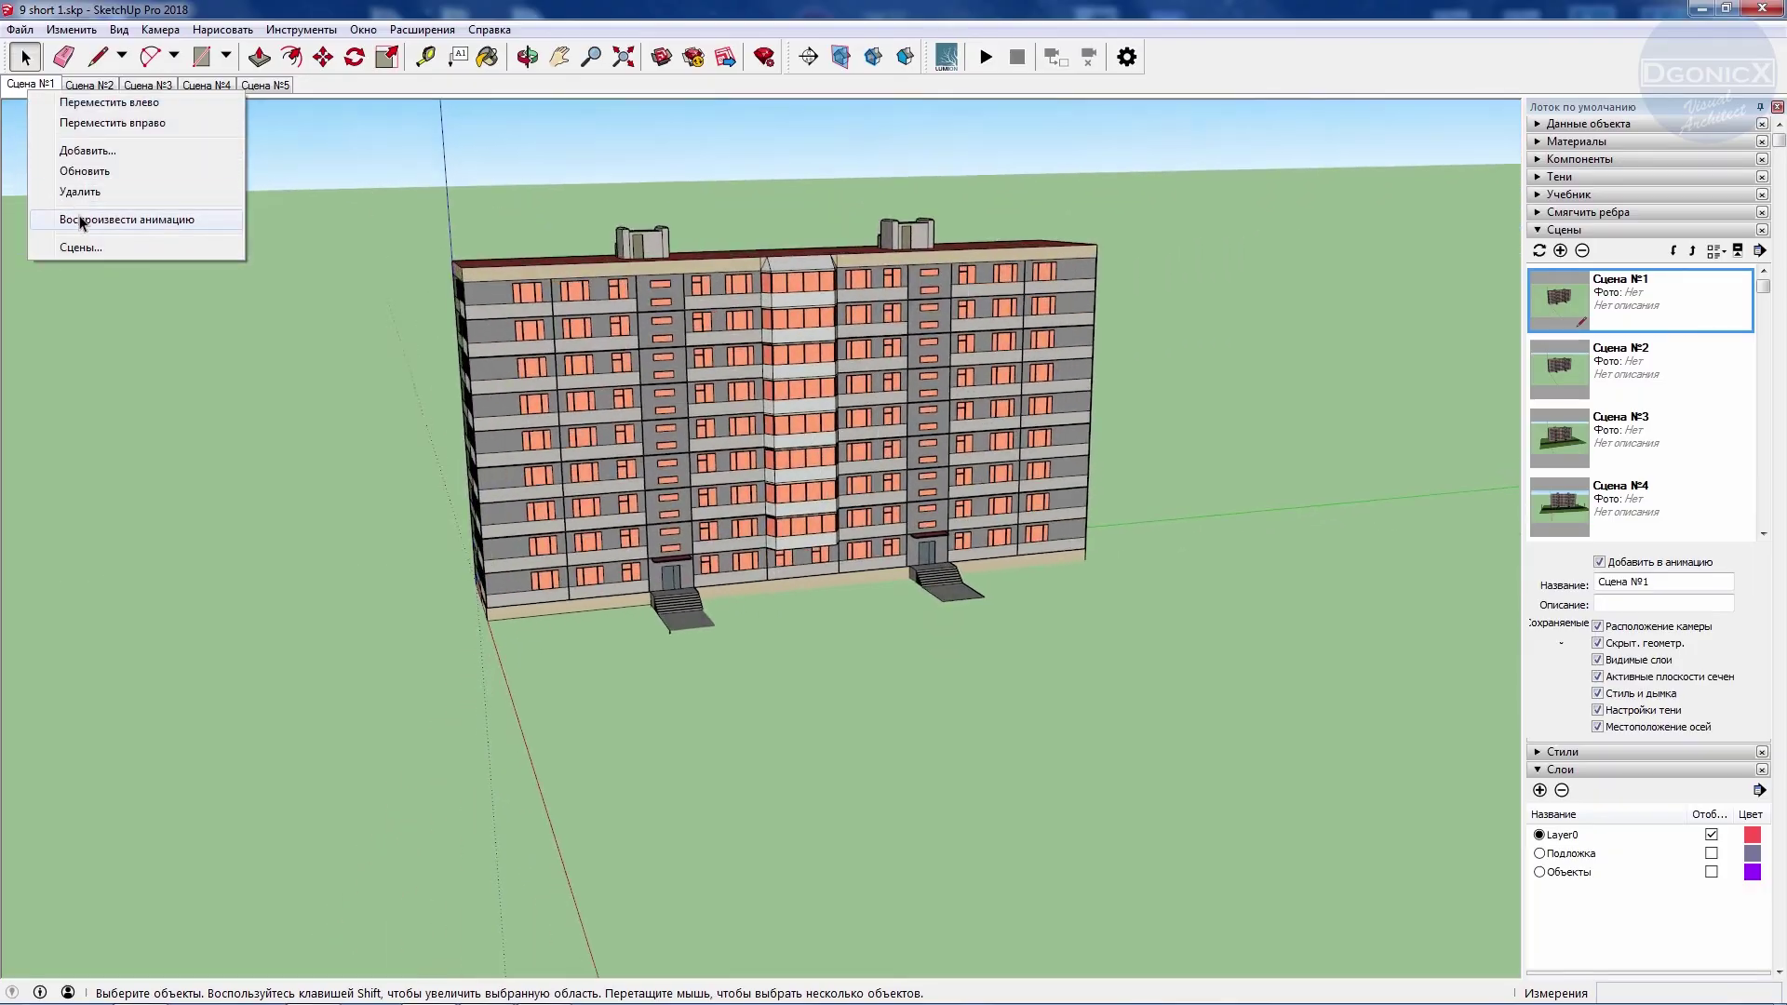
left_click(926, 413)
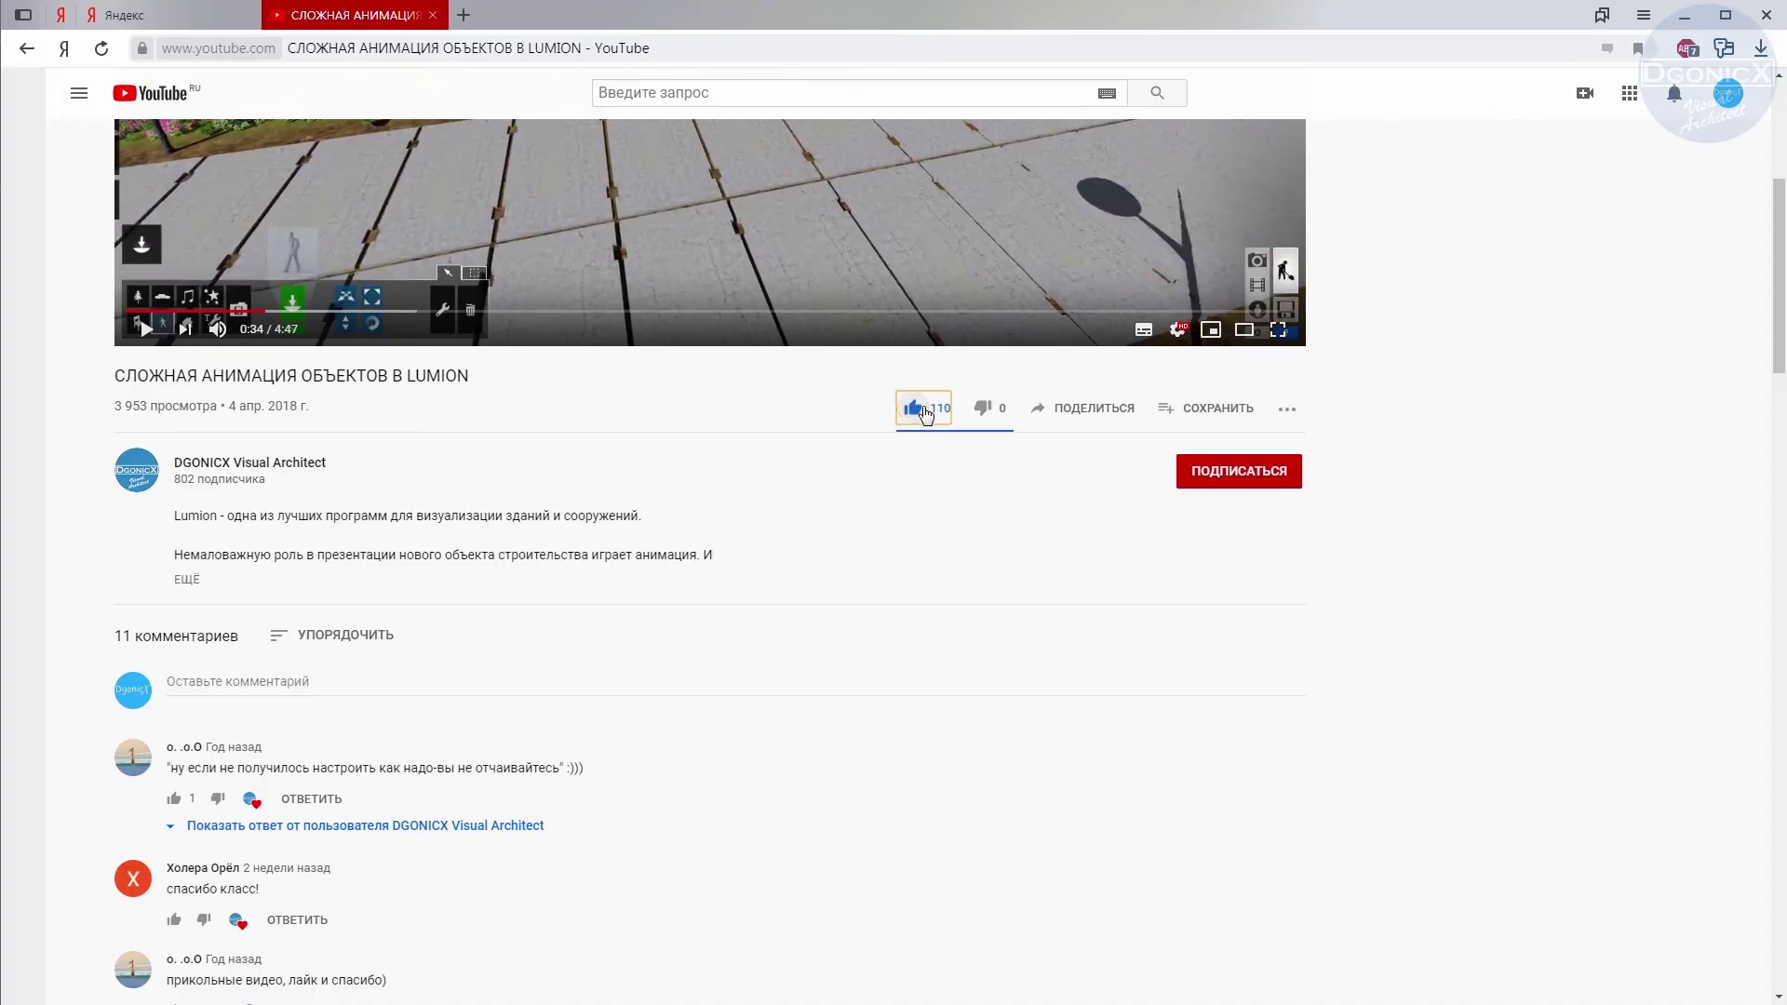
Subscribe to the DGONICX Visual Architect channel with ПОДПИСАТЬСЯ.
left_click(1259, 476)
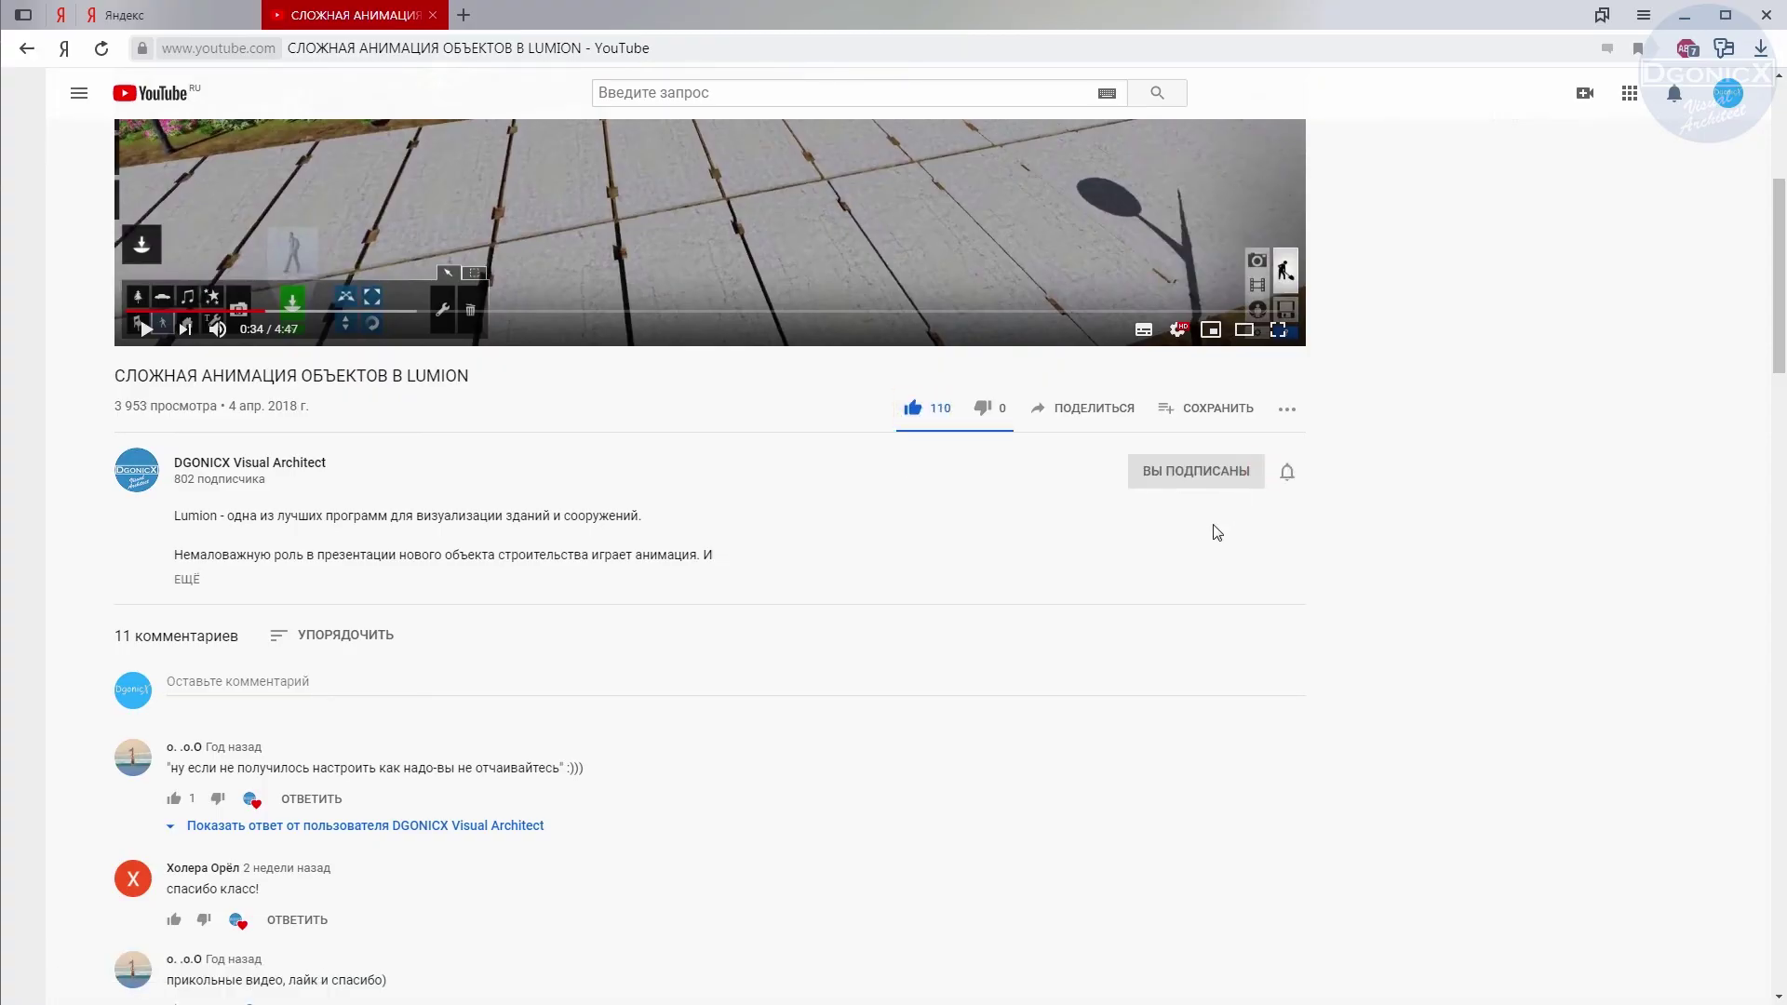